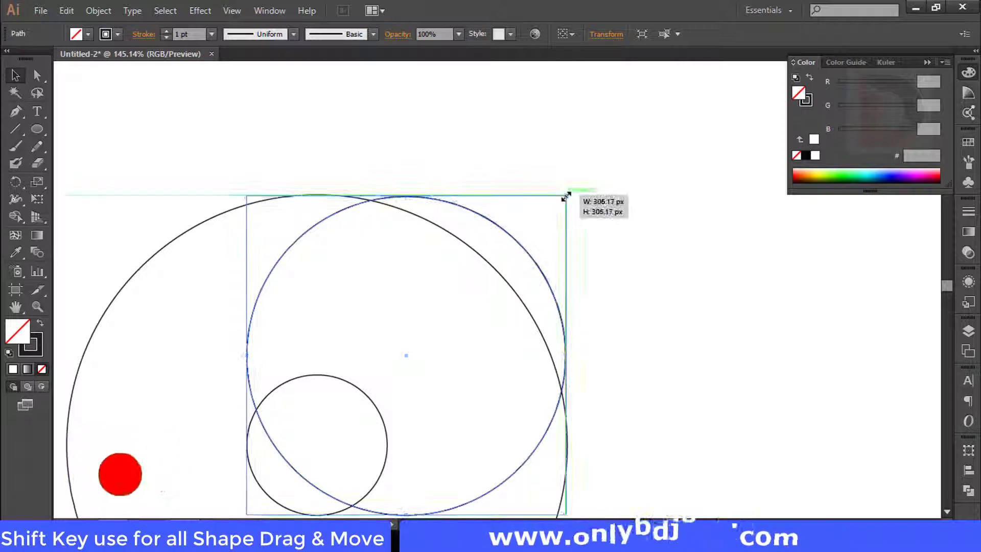
Step: Enlarge the medium circle slightly and proportionally so its top edge reaches the top of the large circle
left_click_drag(240, 172, 619, 314)
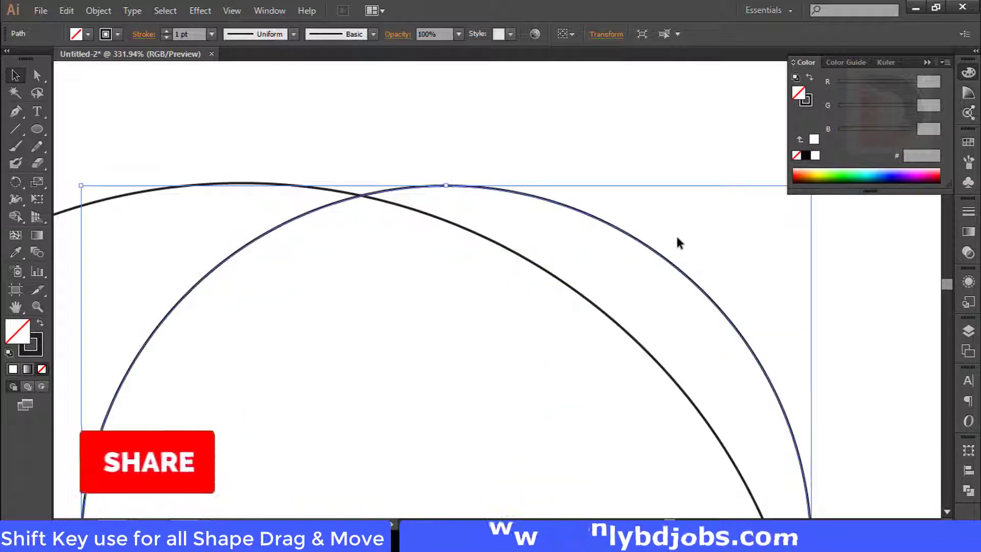
left_click_drag(727, 240, 690, 258)
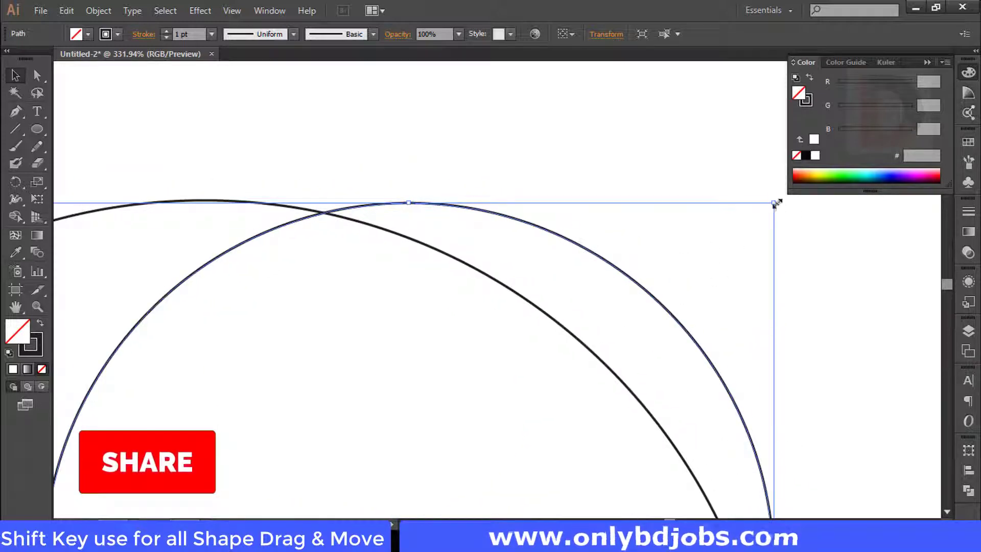
left_click_drag(774, 203, 777, 199)
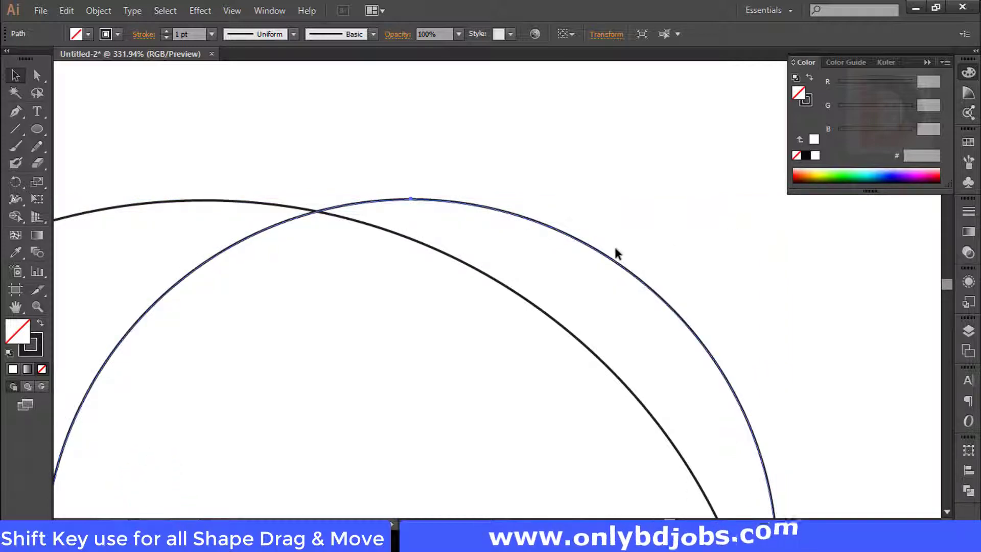
key("ctrl+minus")
key("ctrl+minus")
key("ctrl+minus")
key("ctrl+minus")
key("ctrl+minus")
key("ctrl+minus")
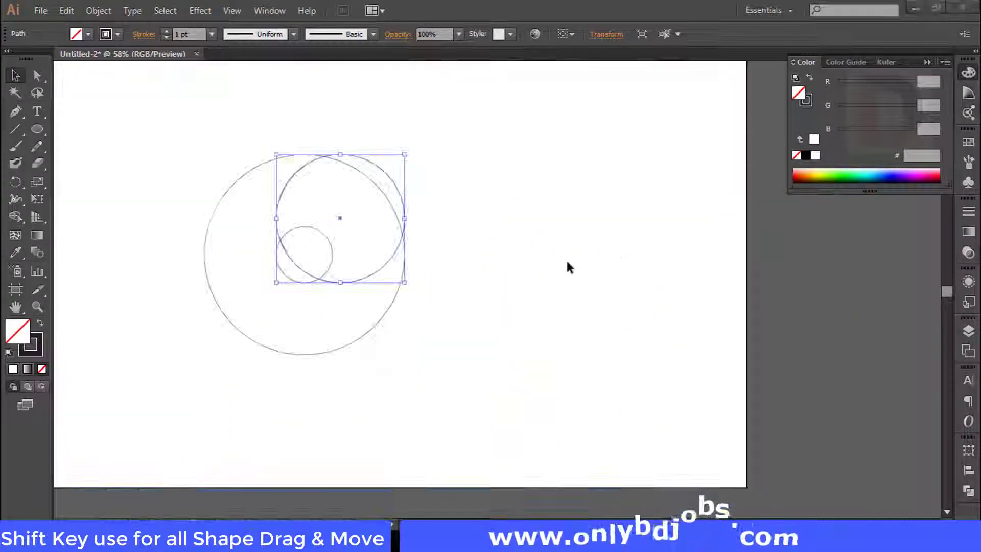
Step: Duplicate the medium circle in place and move the copy straight down until it touches the bottom of the large circle
left_click(67, 10)
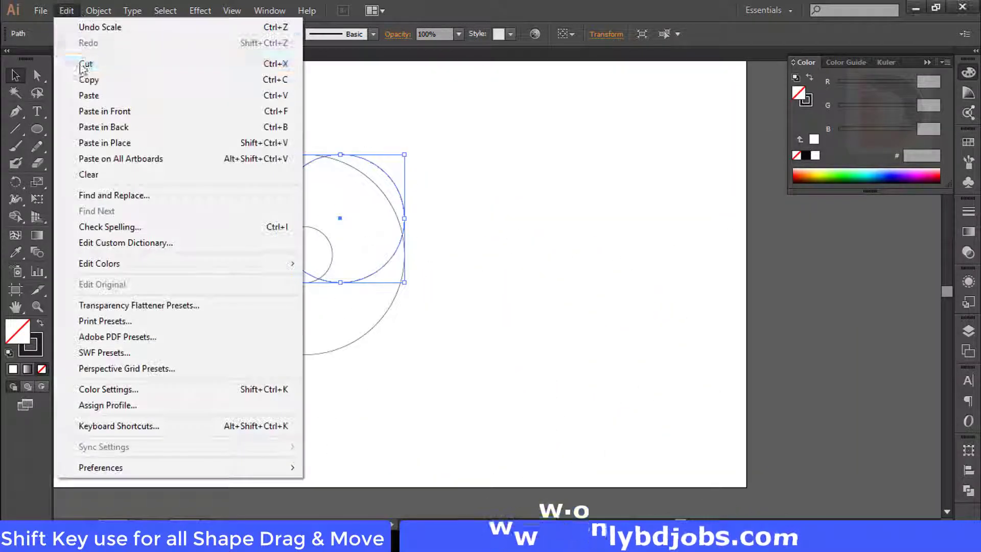
left_click(87, 80)
left_click(67, 11)
left_click(104, 145)
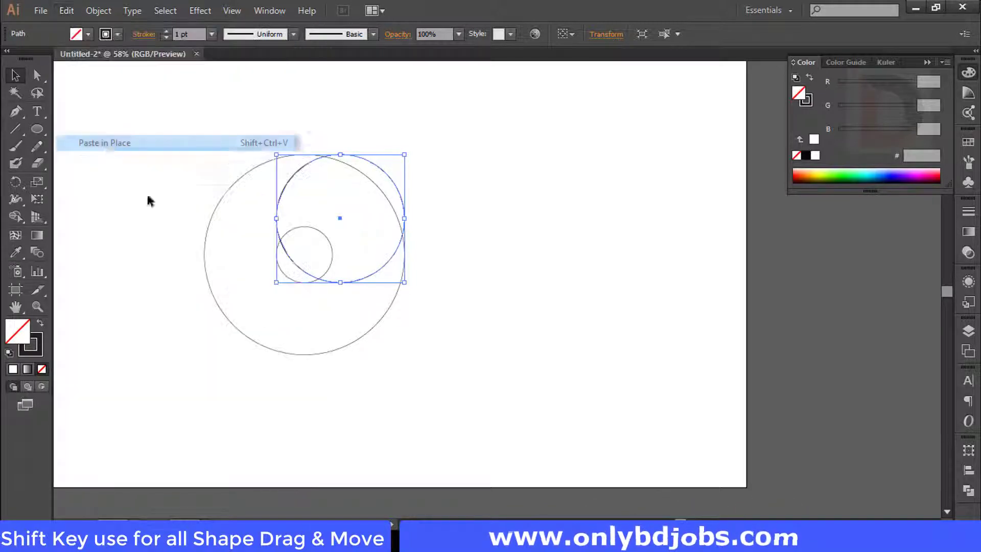
left_click_drag(380, 167, 386, 239)
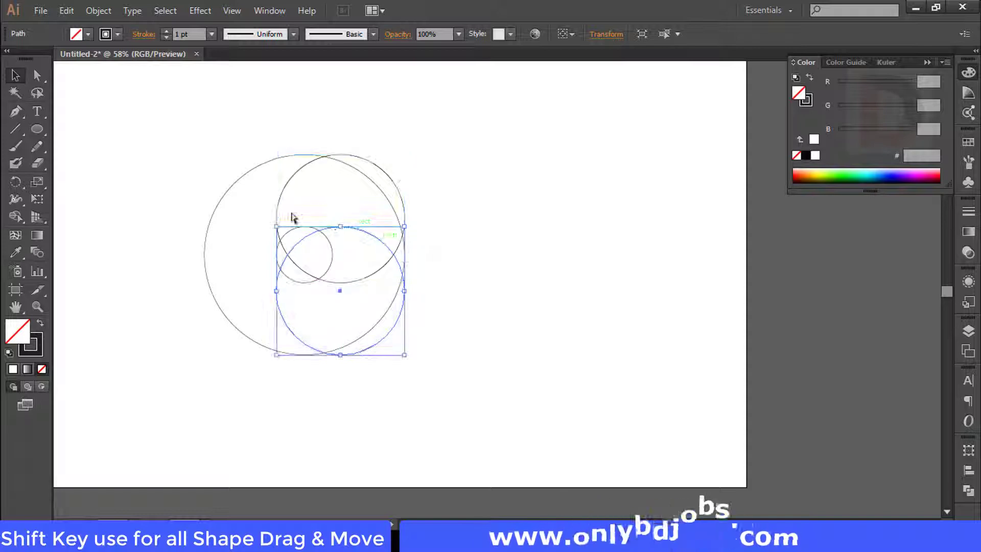
left_click_drag(284, 218, 464, 267)
key("space")
left_click_drag(389, 310, 521, 131)
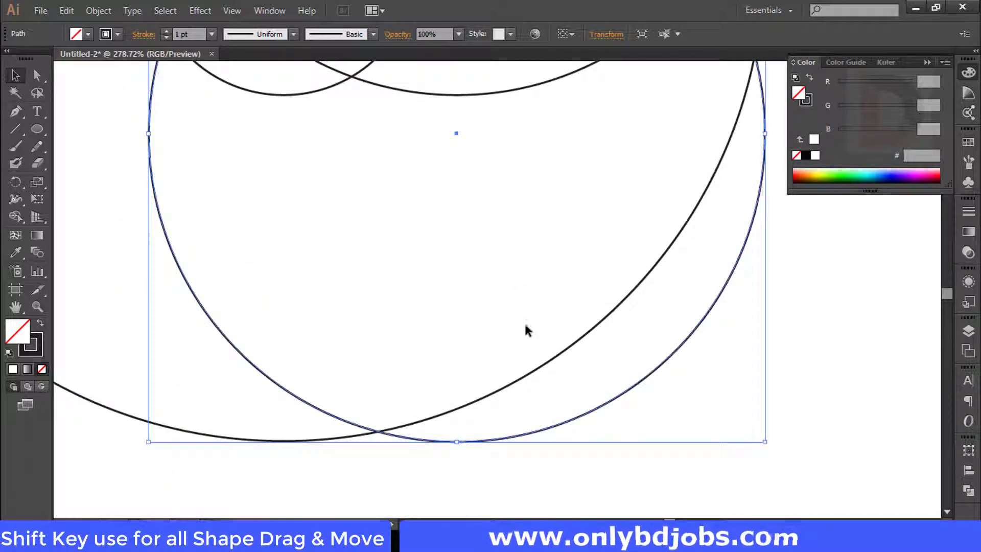
key("ctrl+0")
key("space")
left_click_drag(483, 289, 433, 388)
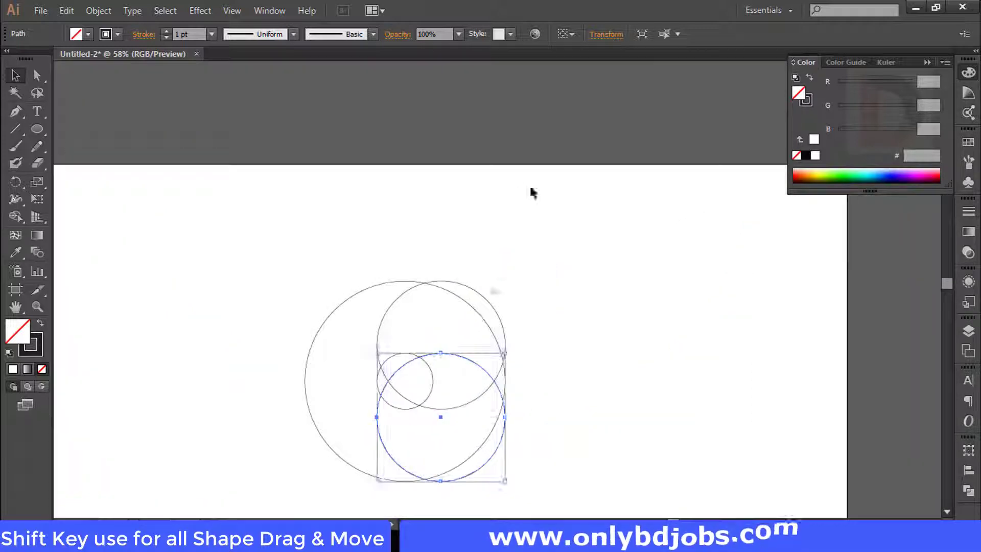
left_click_drag(562, 221, 597, 151)
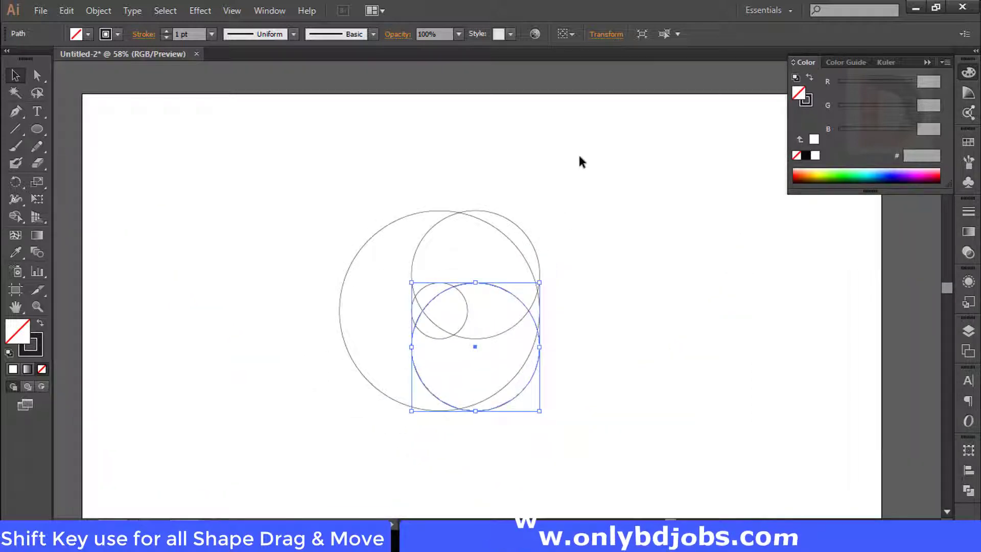
Step: Select all four circles and align them on their horizontal centers
left_click(576, 239)
left_click_drag(591, 208, 271, 466)
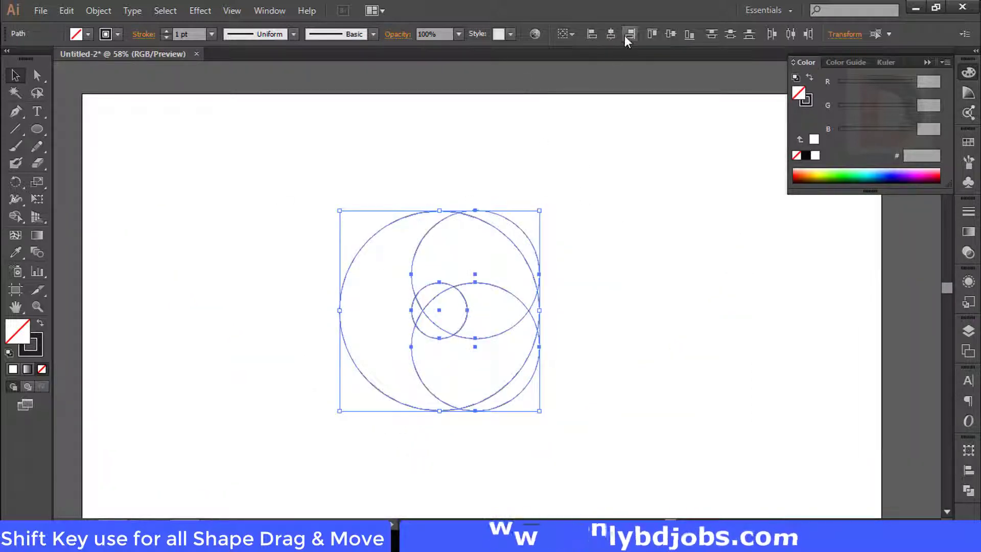
left_click(611, 34)
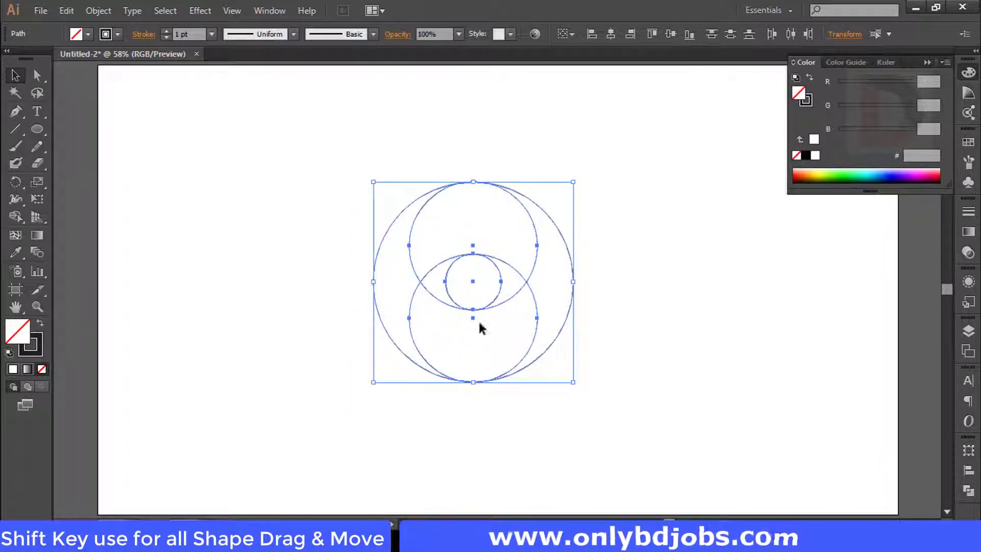
Step: Duplicate the upper medium circle in place and move the copy against the left edge of the large circle, vertically centered
key("ctrl+plus")
key("ctrl+plus")
left_click_drag(480, 327, 457, 335)
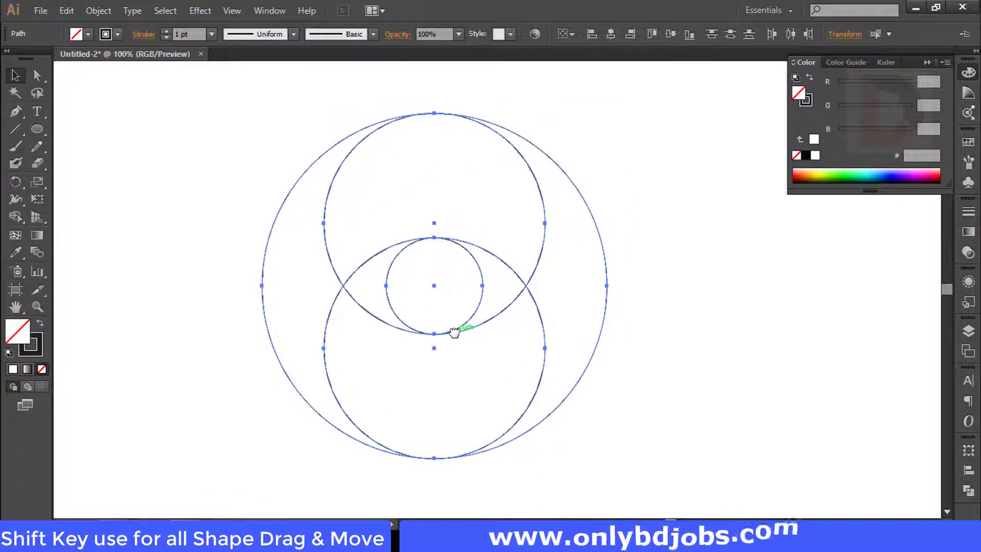
left_click(543, 174)
left_click(531, 165)
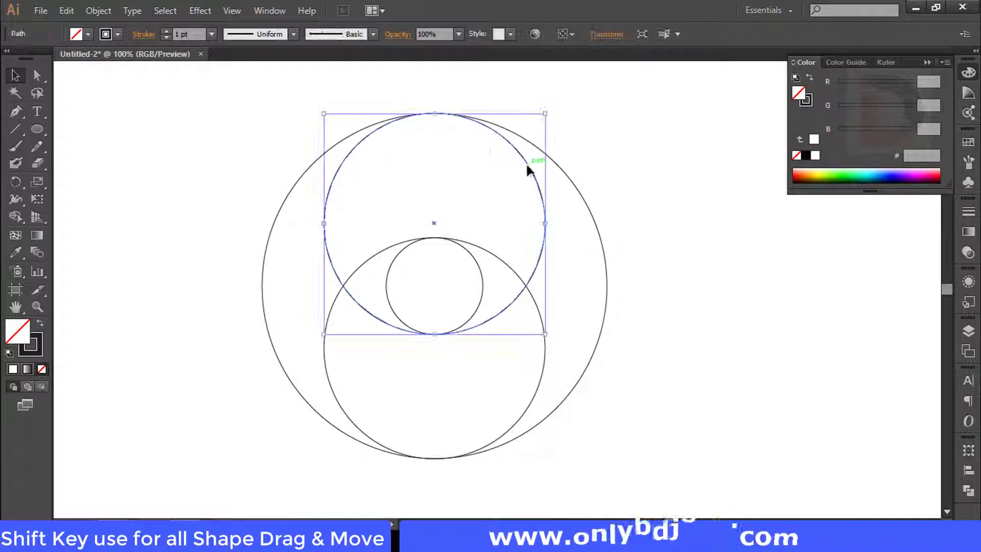
left_click(98, 10)
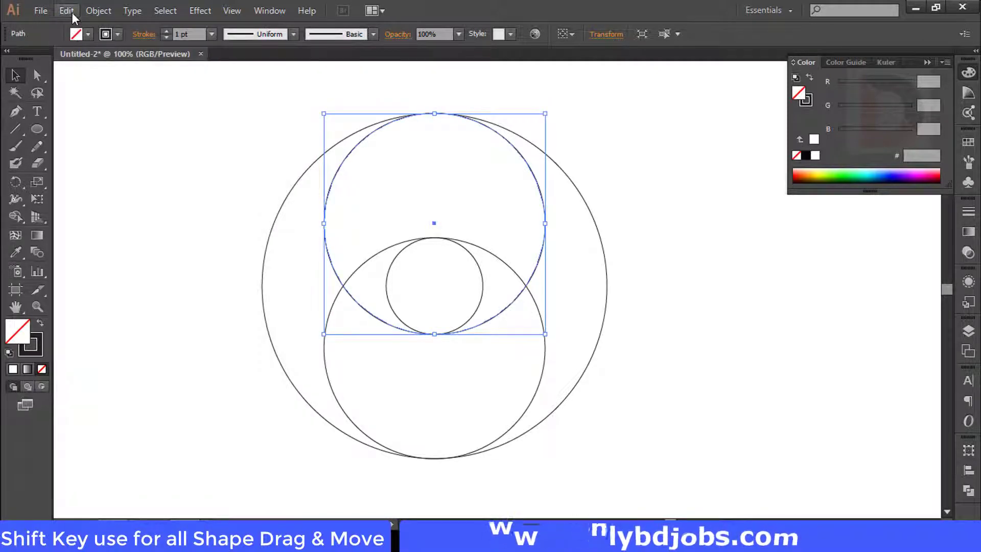
left_click(67, 10)
left_click(87, 79)
left_click(66, 12)
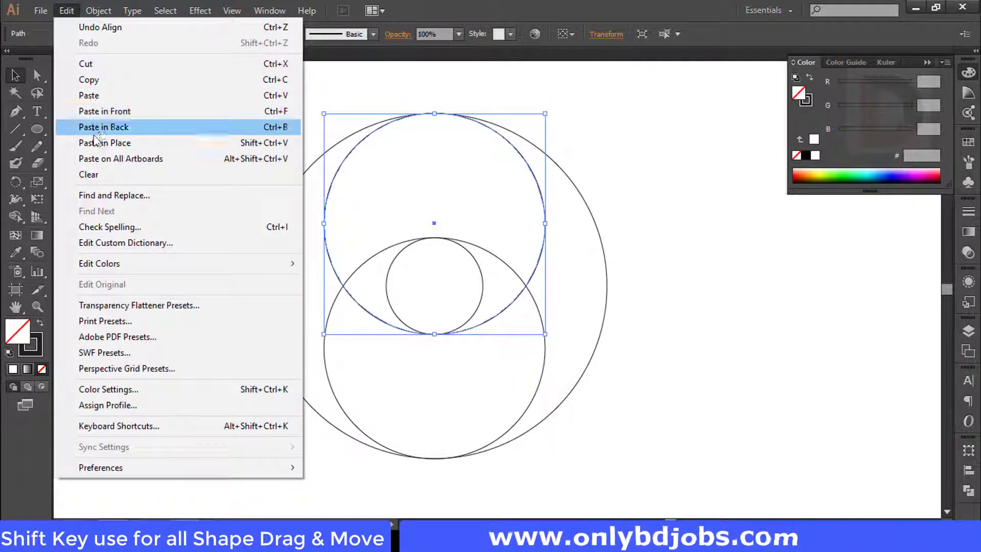
left_click(103, 143)
left_click_drag(507, 139, 438, 213)
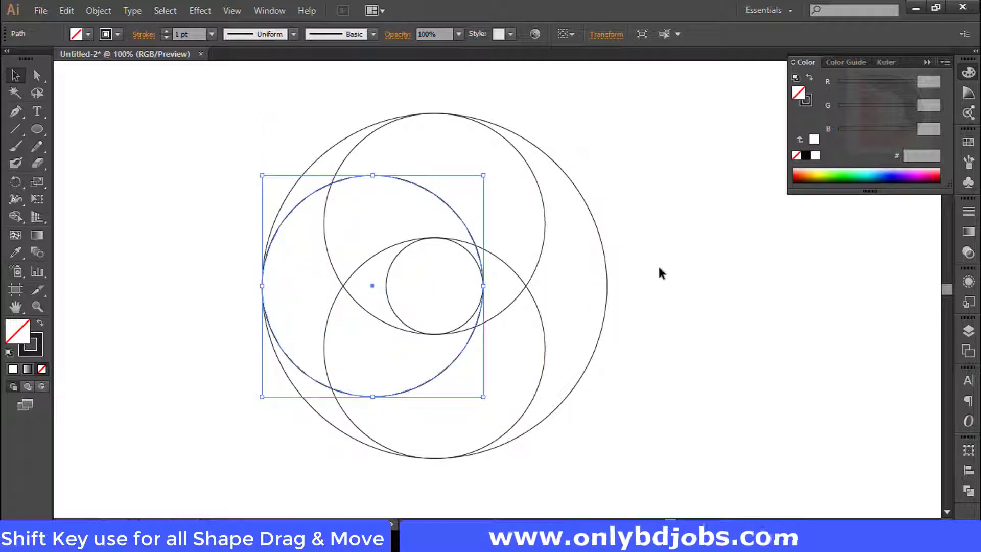
Step: Select all the circles and move them up to just below the artboard's top edge
left_click_drag(611, 171, 313, 362)
key("ctrl+minus")
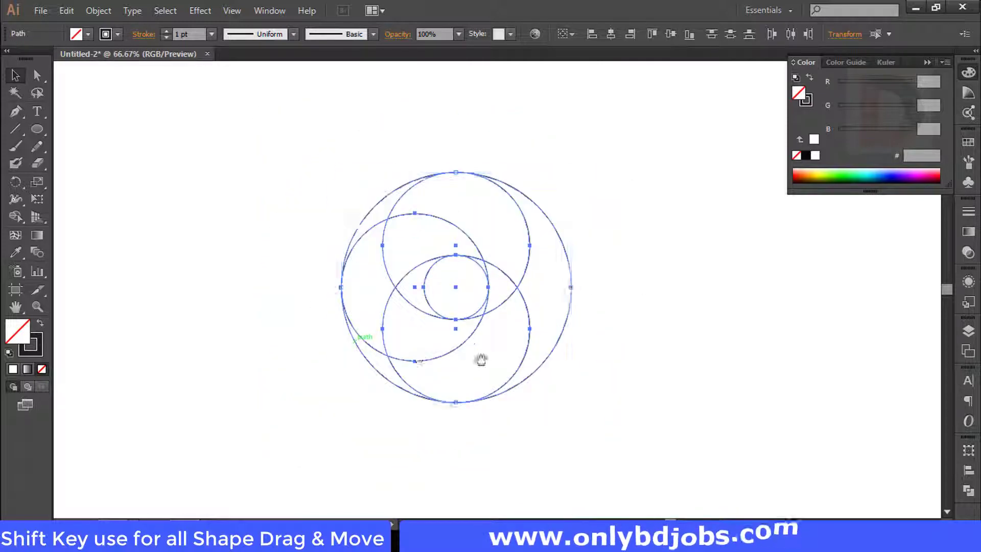
left_click_drag(479, 357, 452, 385)
left_click_drag(450, 281, 455, 162)
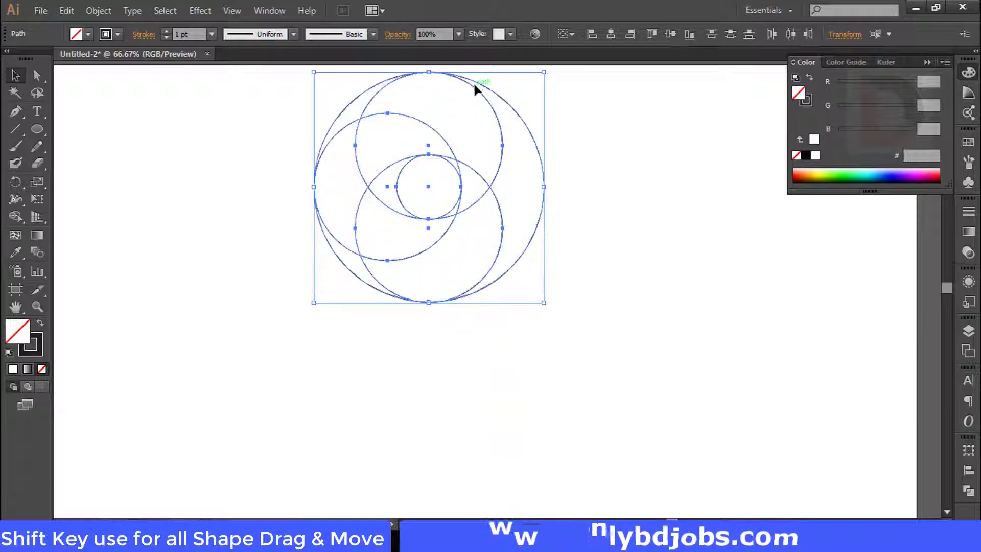
Step: Duplicate all the circles in place and move the copy straight down so it touches the bottom of the original group
left_click_drag(474, 86, 470, 322)
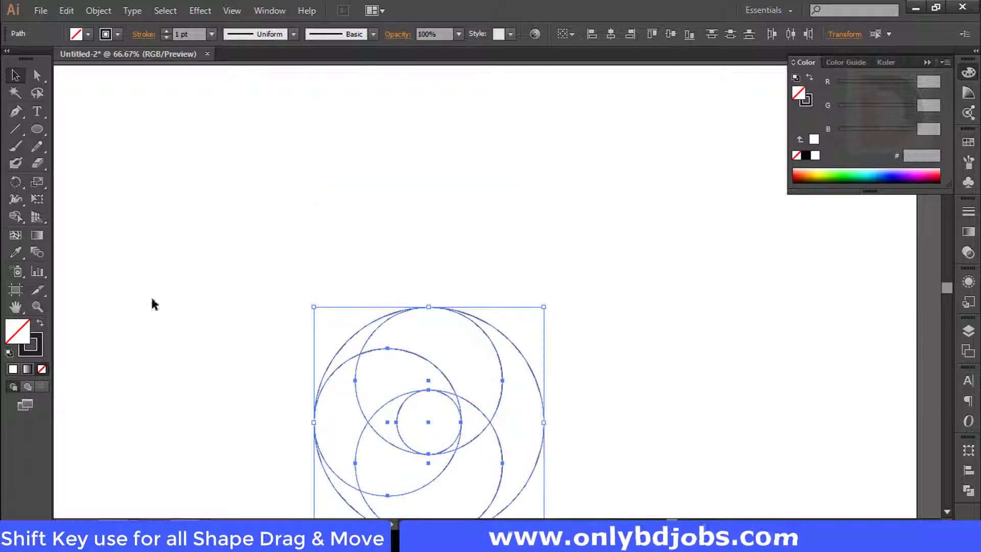
key("ctrl+z")
left_click(66, 11)
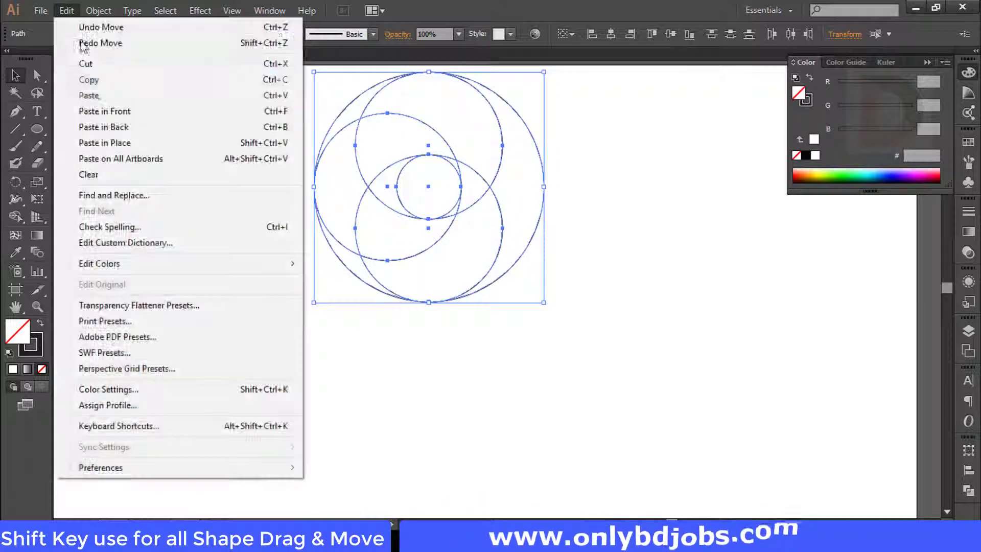
left_click(88, 79)
left_click(67, 10)
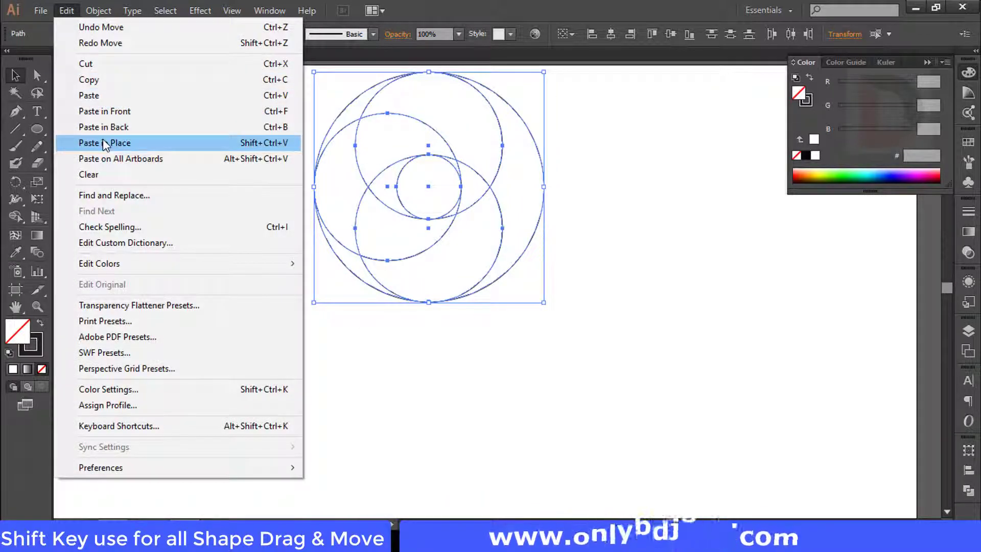
left_click(105, 143)
left_click_drag(469, 84, 446, 305)
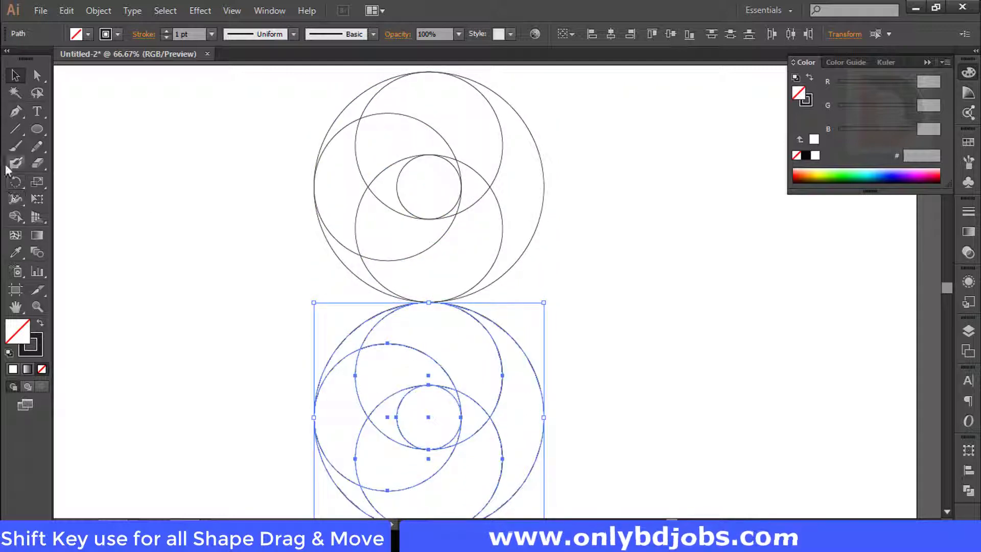
Step: Rotate the lower copy of the circles by 180°
double_click(18, 187)
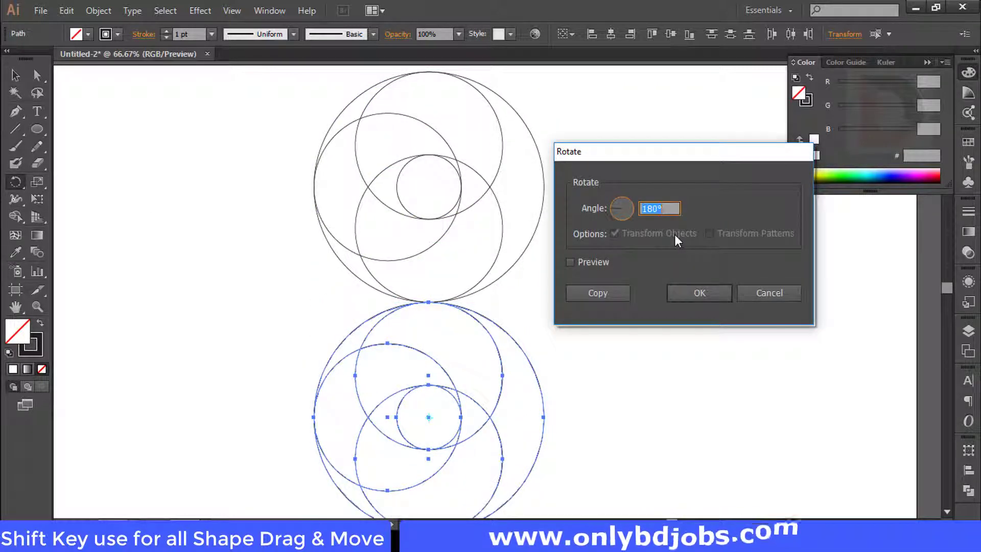
left_click(655, 207)
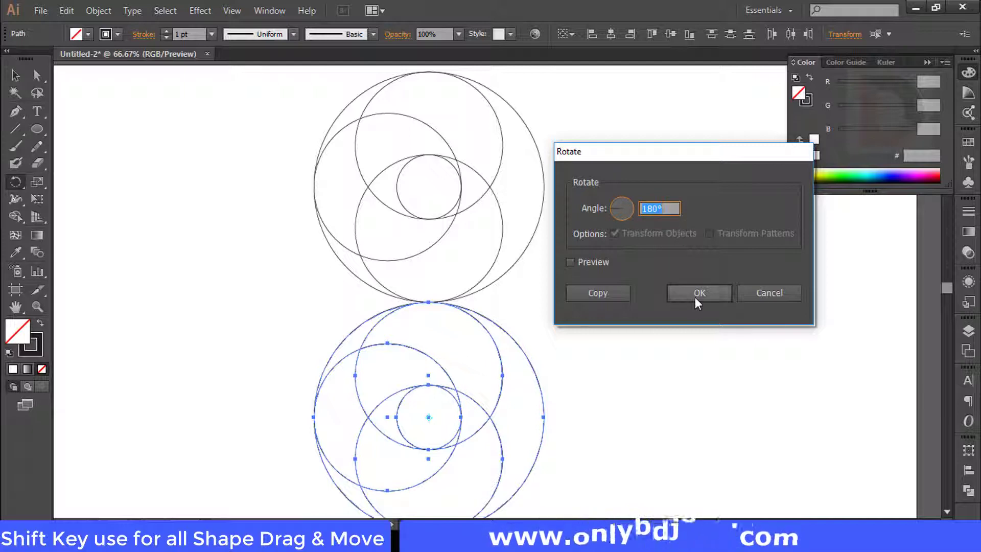
left_click(698, 301)
left_click(15, 76)
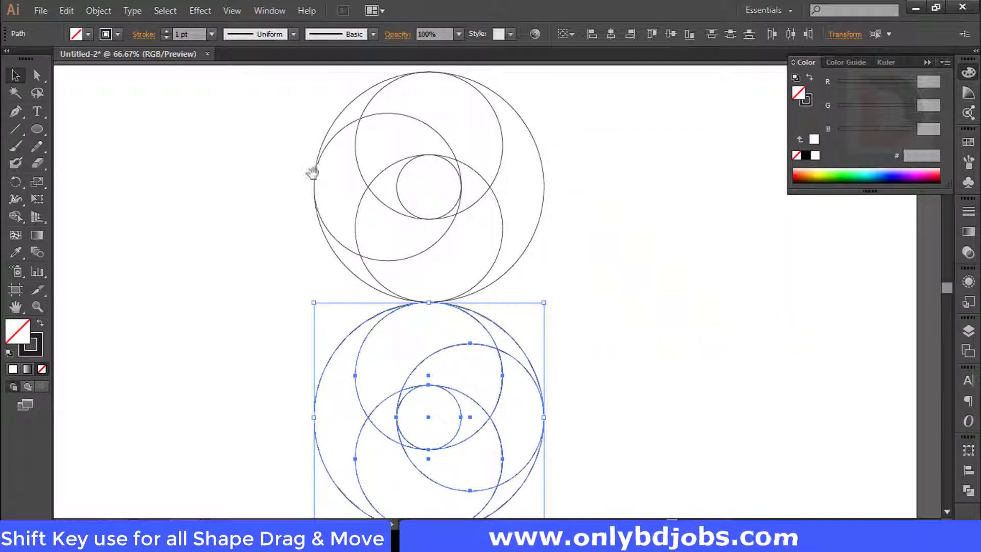
Step: Move the rotated copy up until its top touches the bottom of the upper group's small circle, then deselect it
left_click_drag(312, 173, 315, 174)
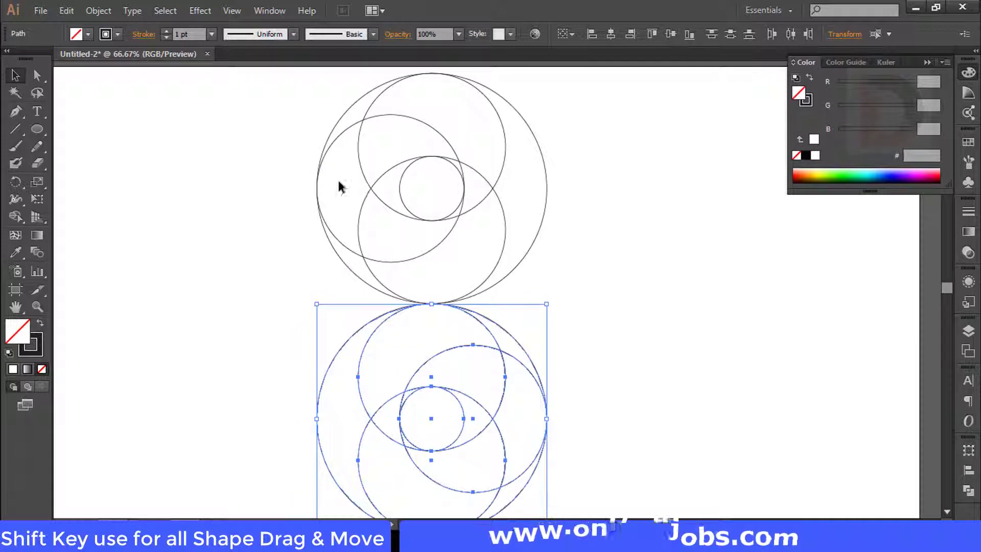
left_click(233, 11)
left_click(294, 105)
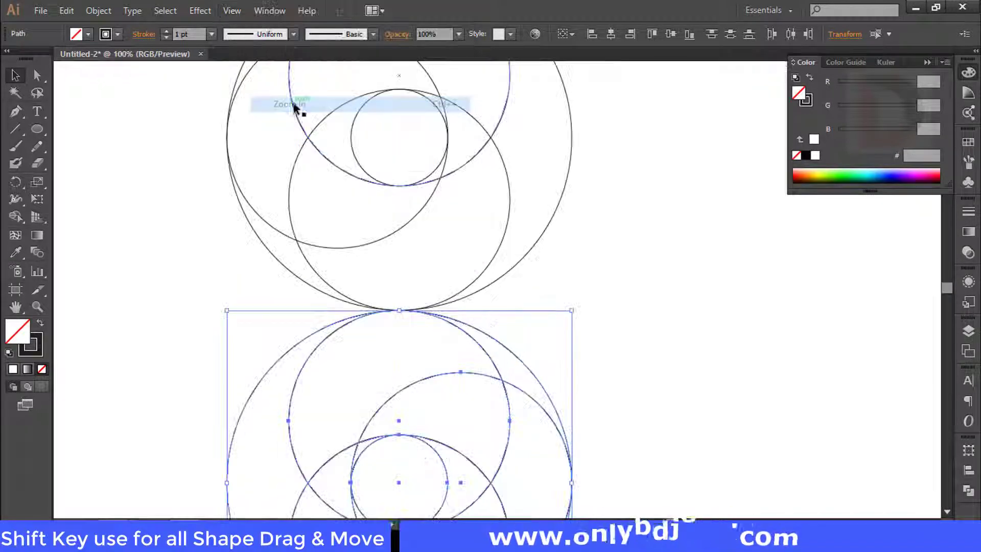
left_click_drag(432, 317, 444, 195)
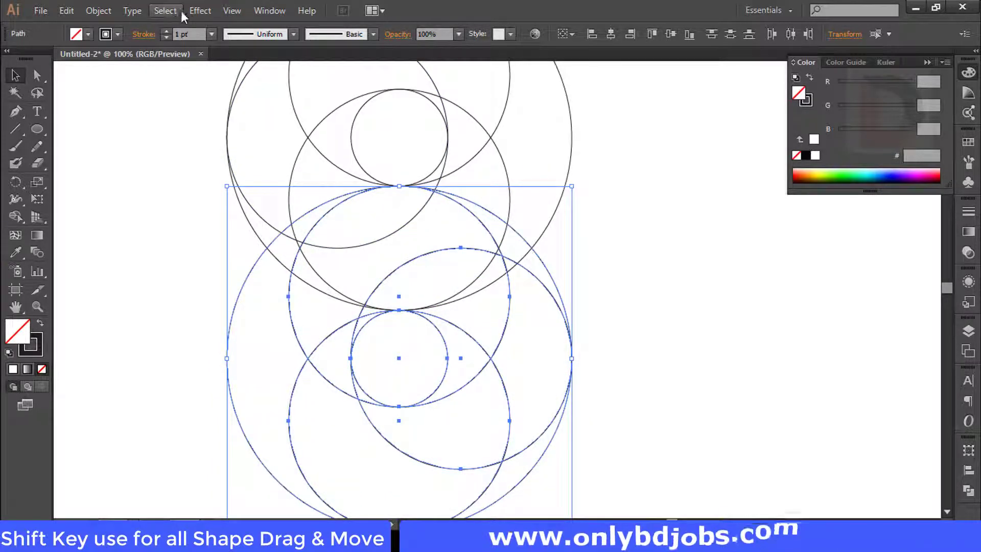
left_click(231, 10)
left_click(283, 116)
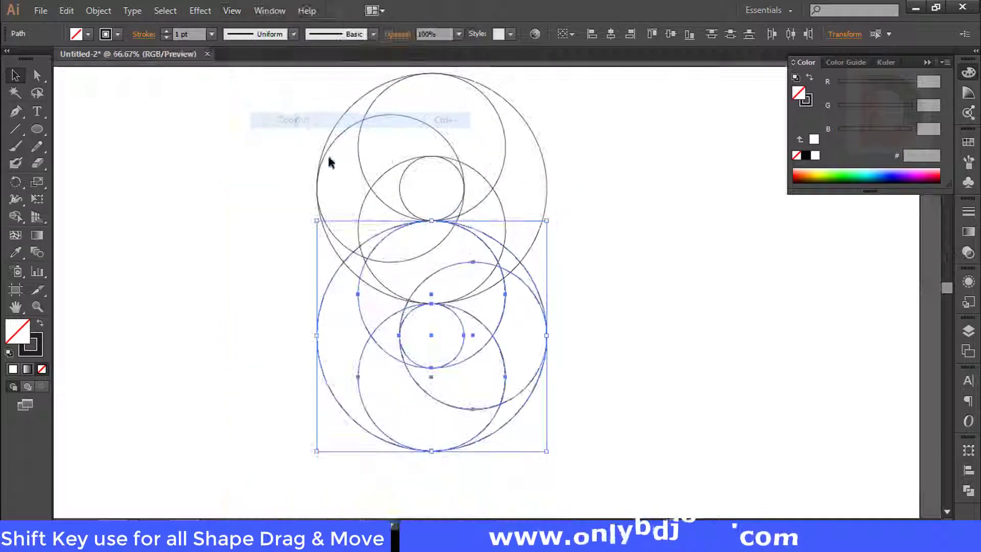
left_click(547, 252)
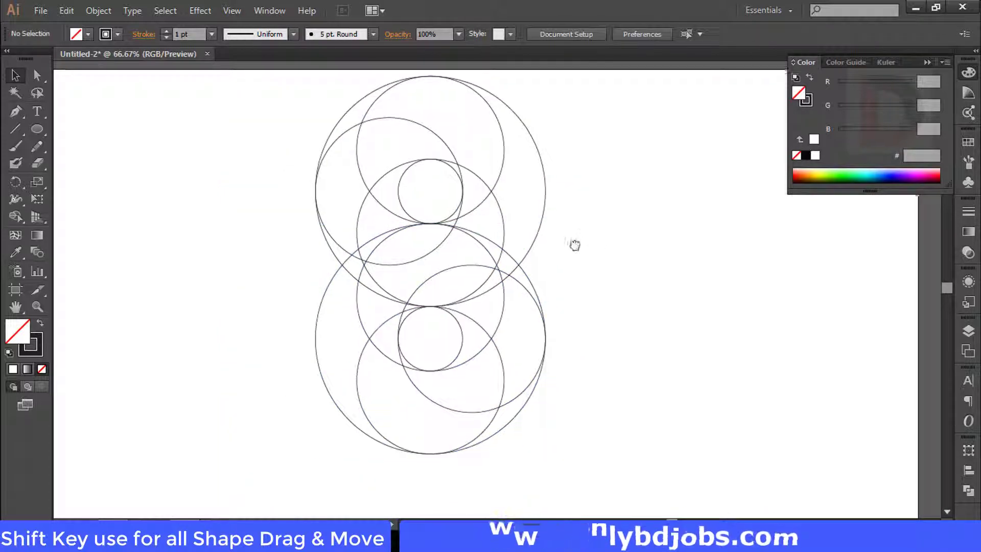
Step: Select both circle groups and move them slightly down on the artboard
left_click_drag(574, 245, 557, 266)
left_click_drag(248, 124, 640, 492)
left_click_drag(424, 253, 427, 280)
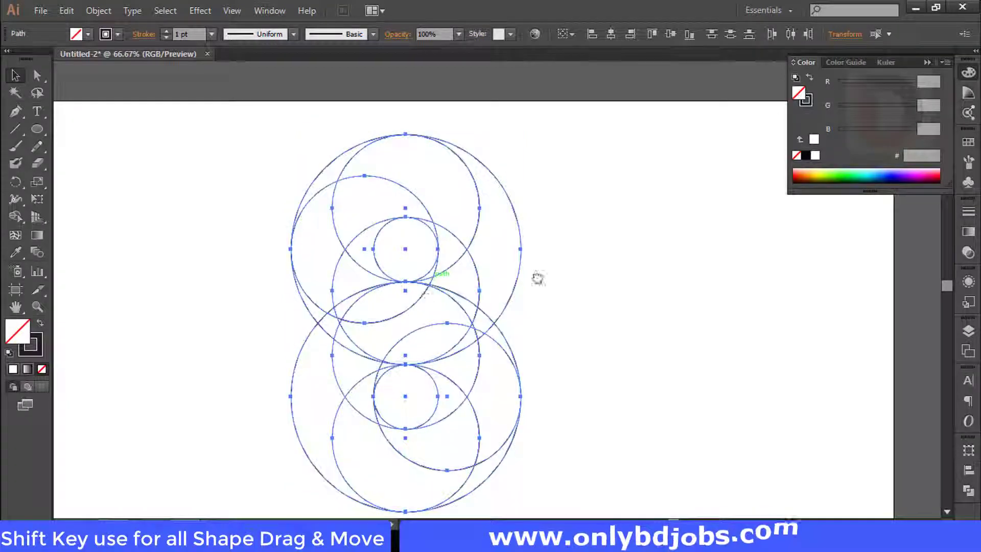
Step: Duplicate both circle groups in place, move the copy left off the artboard, and deselect it
left_click_drag(536, 277, 714, 258)
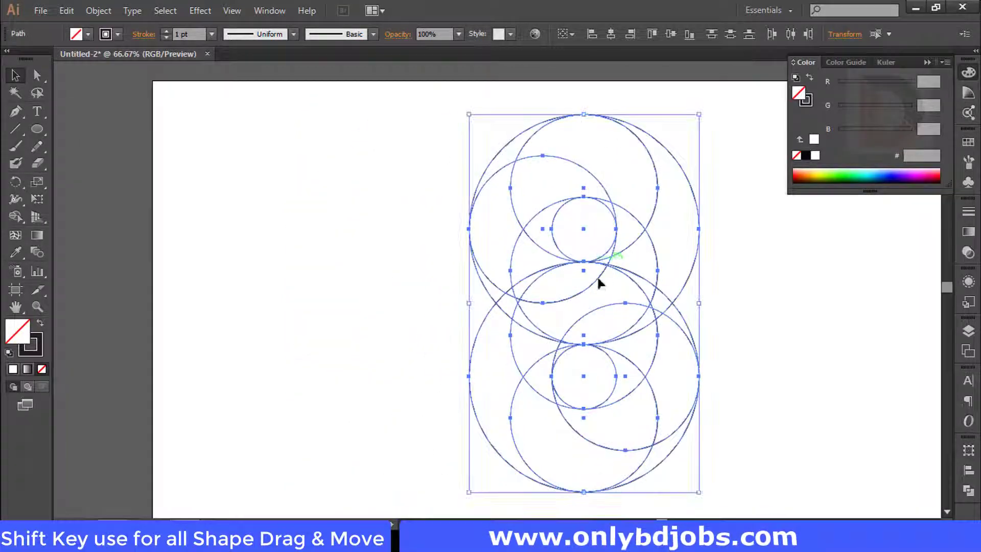
left_click(66, 10)
left_click(84, 77)
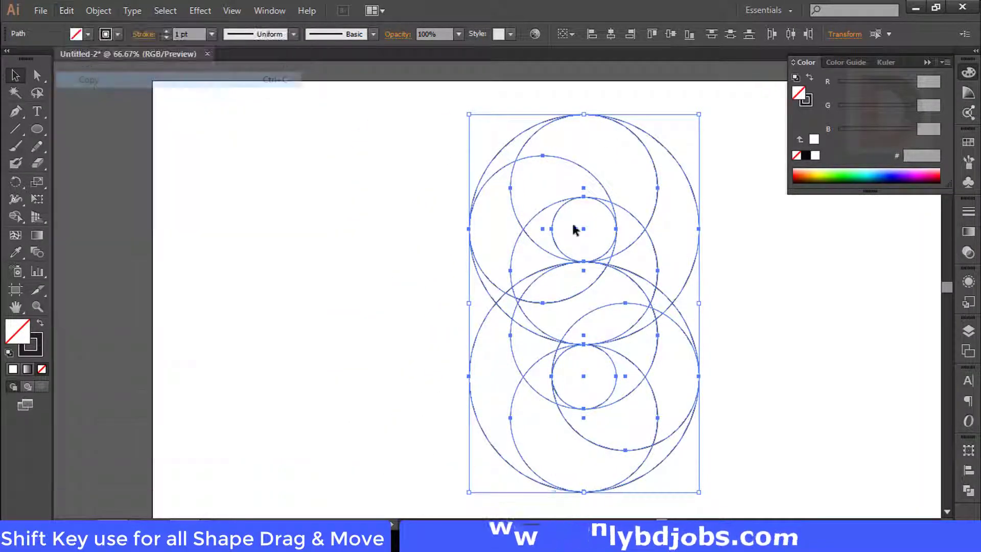
left_click(67, 10)
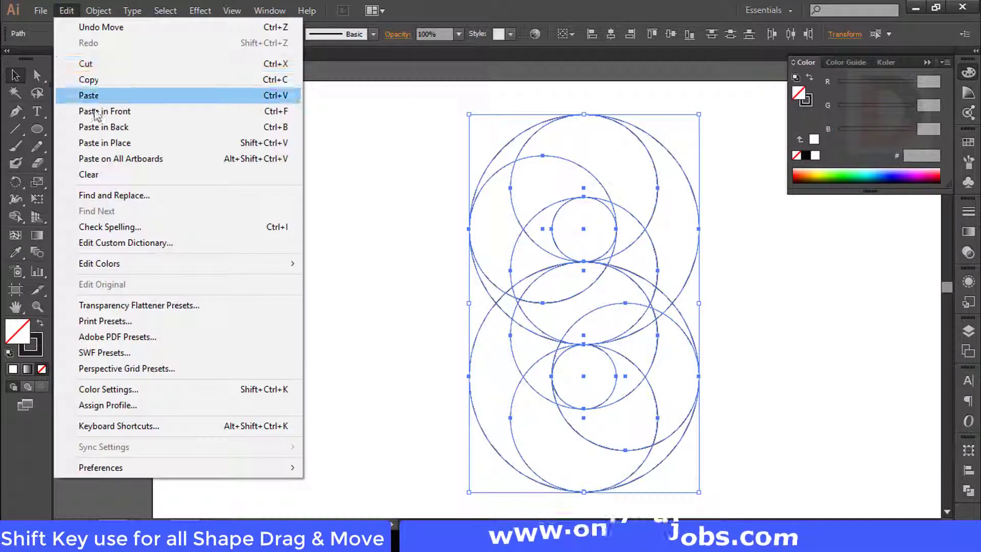
left_click(114, 143)
left_click_drag(607, 200, 175, 204)
left_click_drag(205, 220, 297, 247)
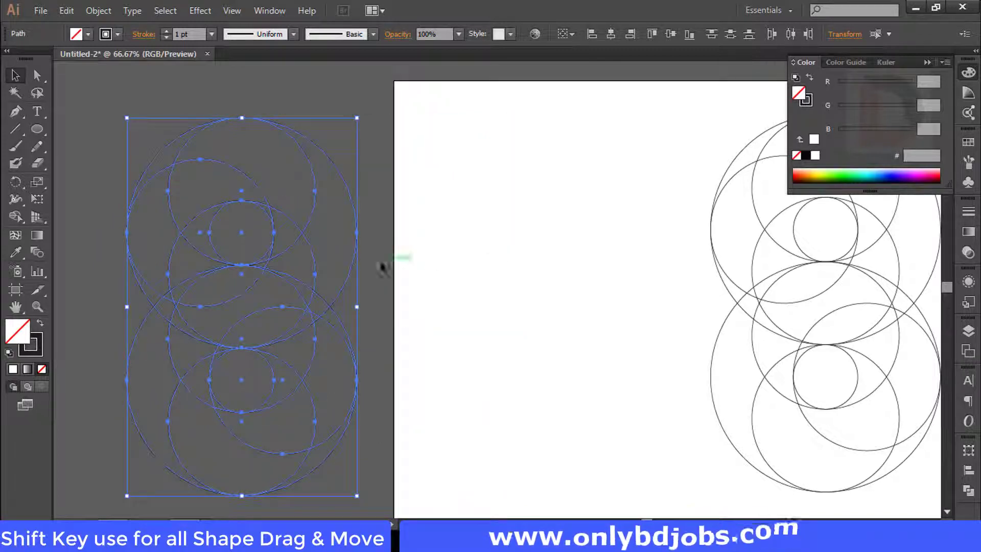
left_click(521, 287)
Step: Select all circles on the artboard and use the Shape Builder to merge the top outer regions and the central S-shaped band
left_click_drag(521, 286, 400, 291)
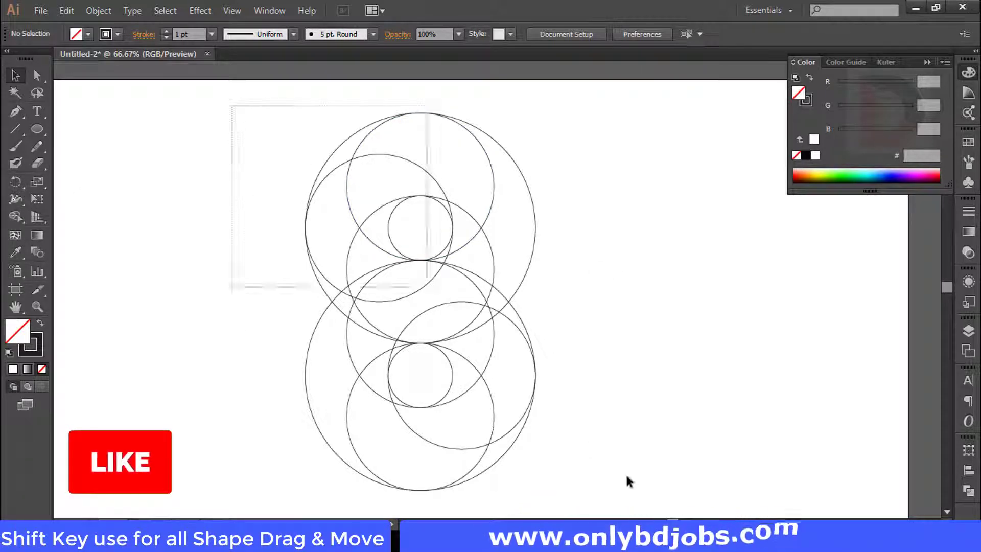
left_click_drag(627, 476, 628, 478)
left_click(22, 217)
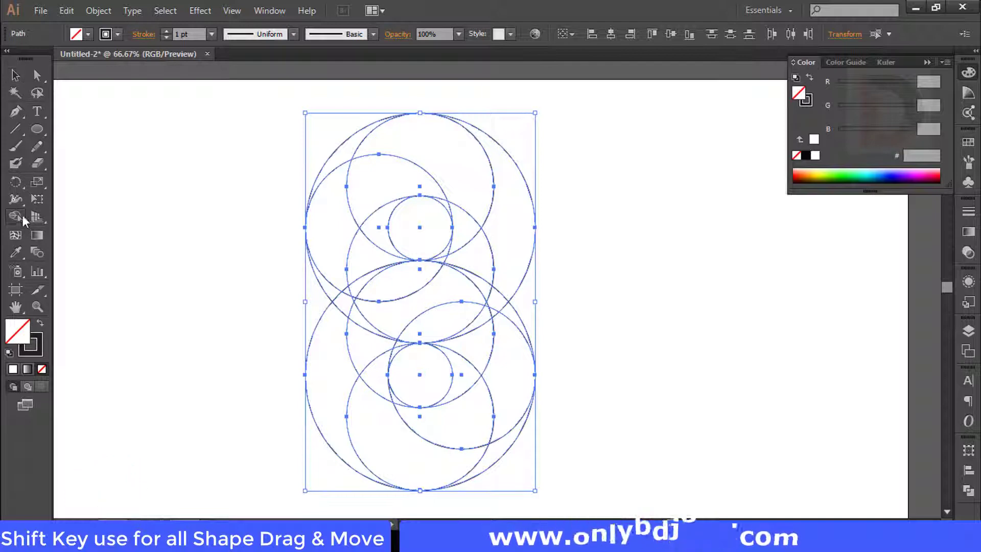
mouse_move(409, 154)
left_mouse_down()
mouse_move(361, 147)
mouse_move(343, 156)
left_mouse_up()
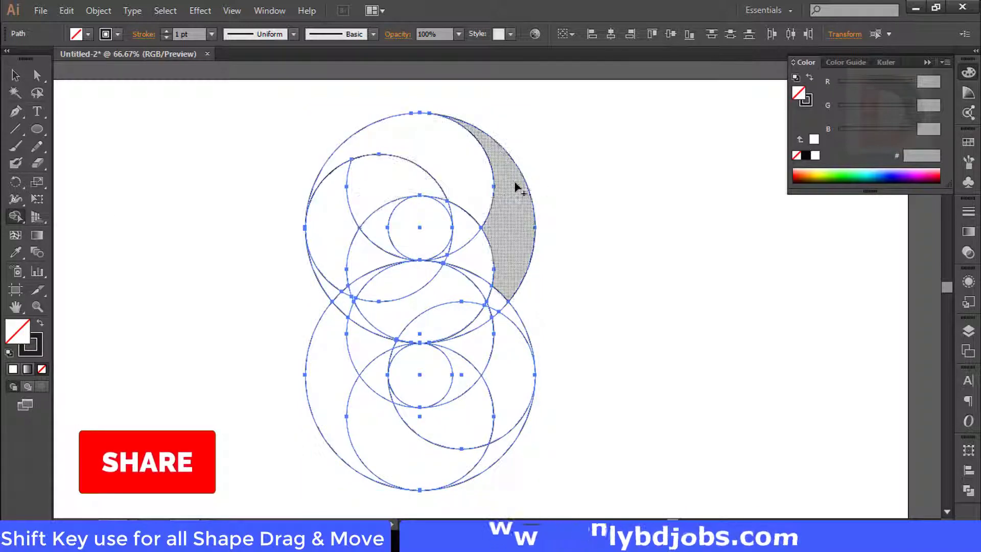
mouse_move(494, 266)
left_mouse_down()
mouse_move(441, 284)
mouse_move(479, 272)
mouse_move(408, 283)
mouse_move(390, 275)
mouse_move(332, 329)
mouse_move(374, 294)
mouse_move(353, 298)
left_mouse_up()
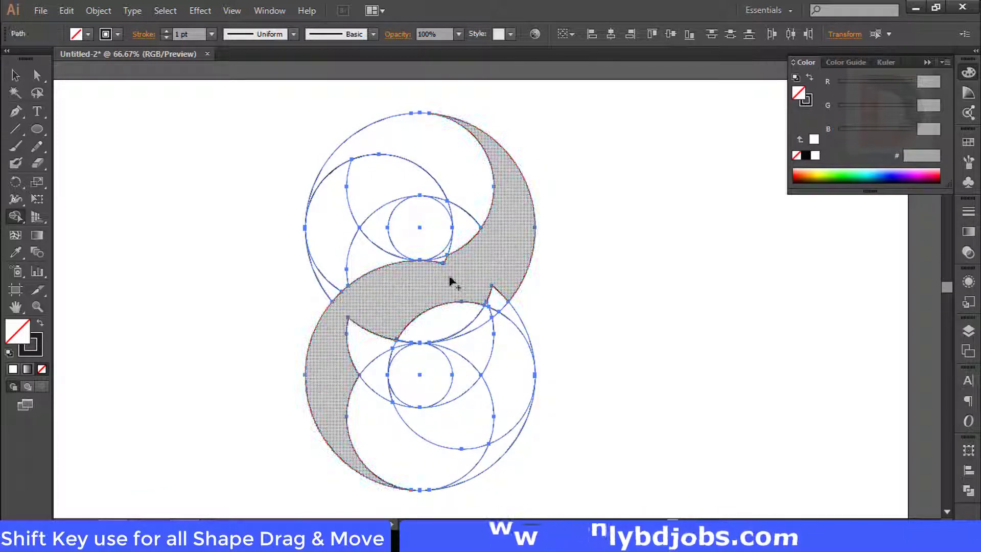
mouse_move(438, 278)
left_mouse_down()
mouse_move(381, 319)
mouse_move(351, 355)
mouse_move(422, 311)
mouse_move(391, 329)
mouse_move(421, 335)
mouse_move(462, 314)
left_mouse_up()
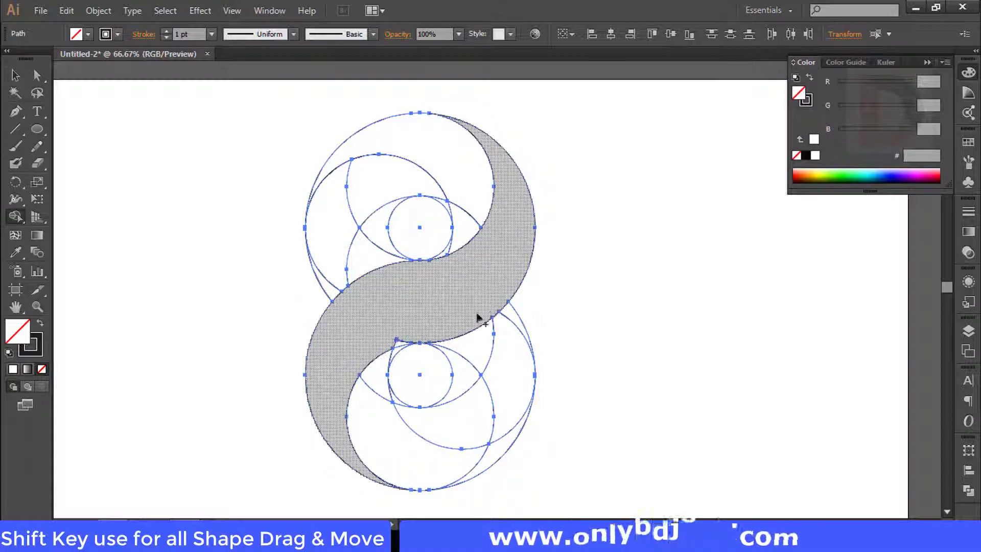
Step: Merge the thin leftover slivers into the S-shaped band where it touches the lower and upper small circles
left_click_drag(365, 328, 496, 365)
mouse_move(240, 252)
left_mouse_down()
mouse_move(241, 263)
mouse_move(293, 266)
left_mouse_up()
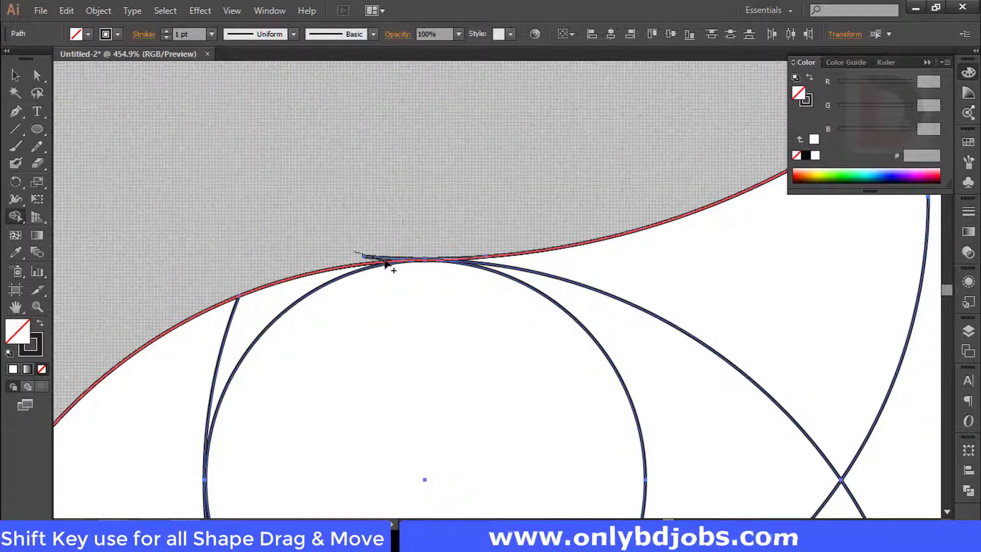
key("ctrl+minus")
key("ctrl+minus")
key("ctrl+minus")
key("ctrl+minus")
key("ctrl+minus")
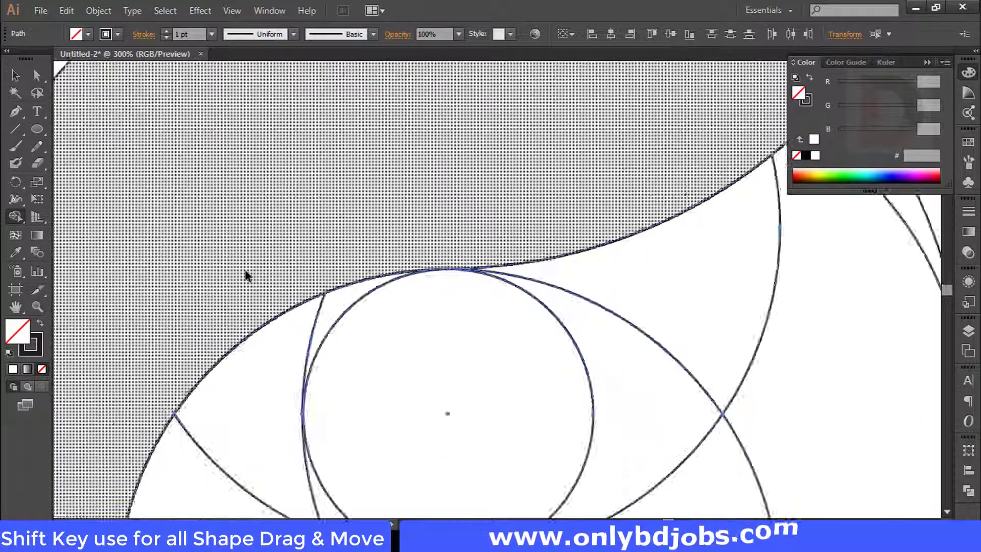
left_click_drag(284, 270, 259, 336)
left_click_drag(331, 227, 444, 364)
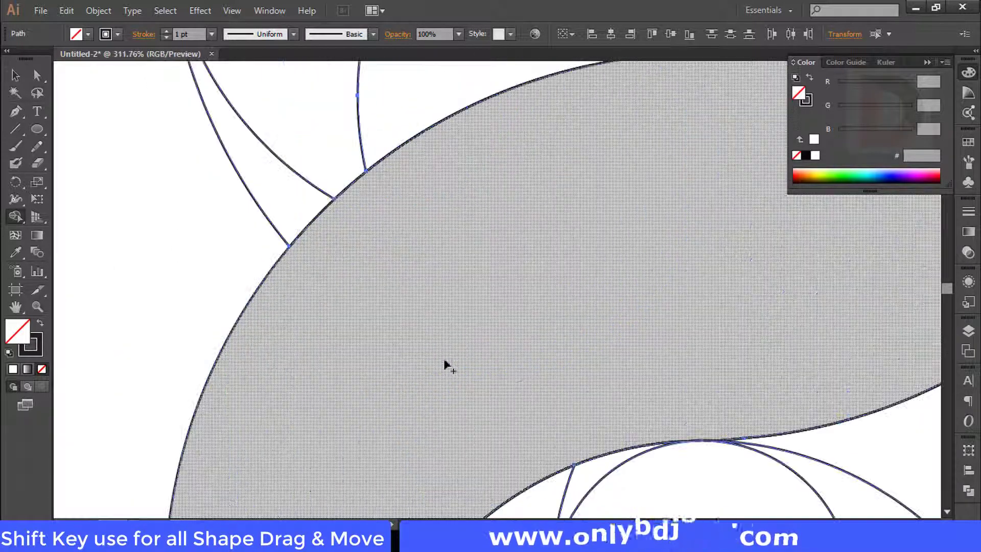
left_click_drag(500, 190, 492, 296)
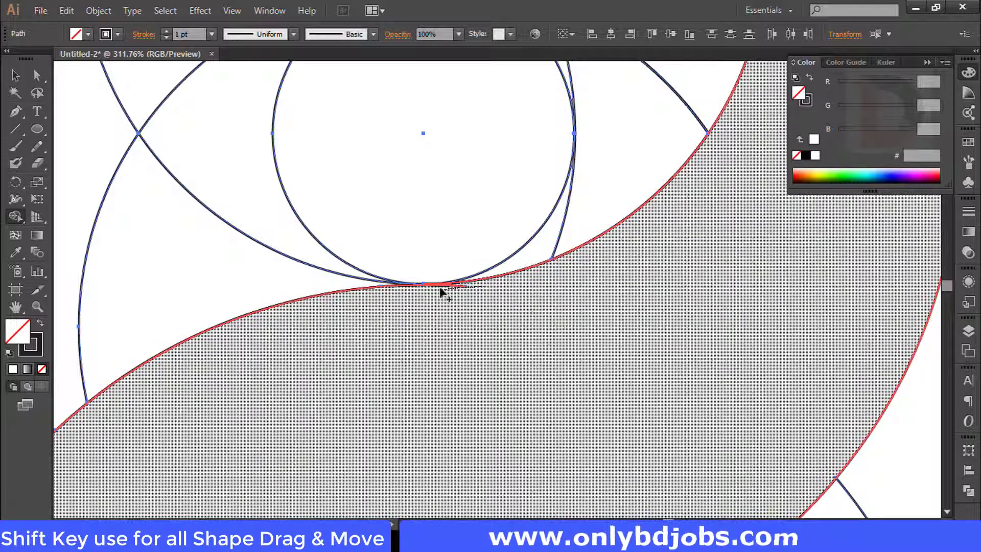
left_click_drag(539, 280, 455, 372)
Step: Examine the merged band's edges around the small circles for leftover slivers
scroll(457, 375, "down", 4)
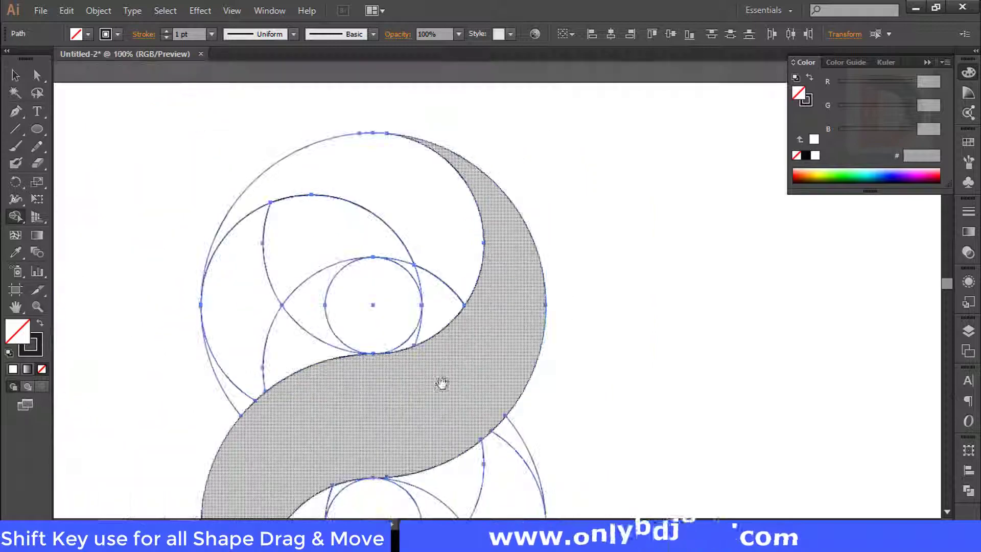
left_click_drag(631, 350, 632, 351)
left_click_drag(446, 343, 807, 263)
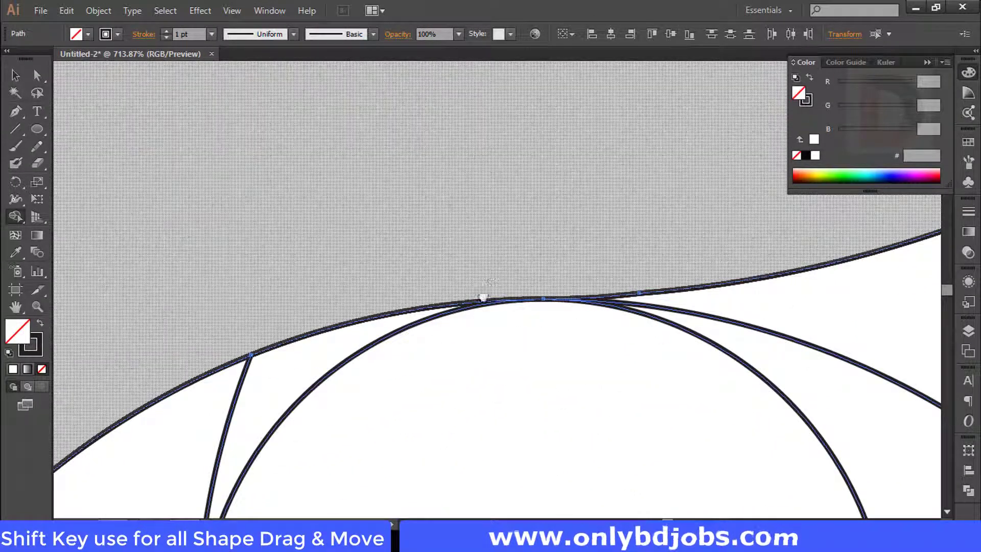
left_click_drag(483, 297, 667, 145)
key("ctrl+minus")
key("ctrl+minus")
key("ctrl+minus")
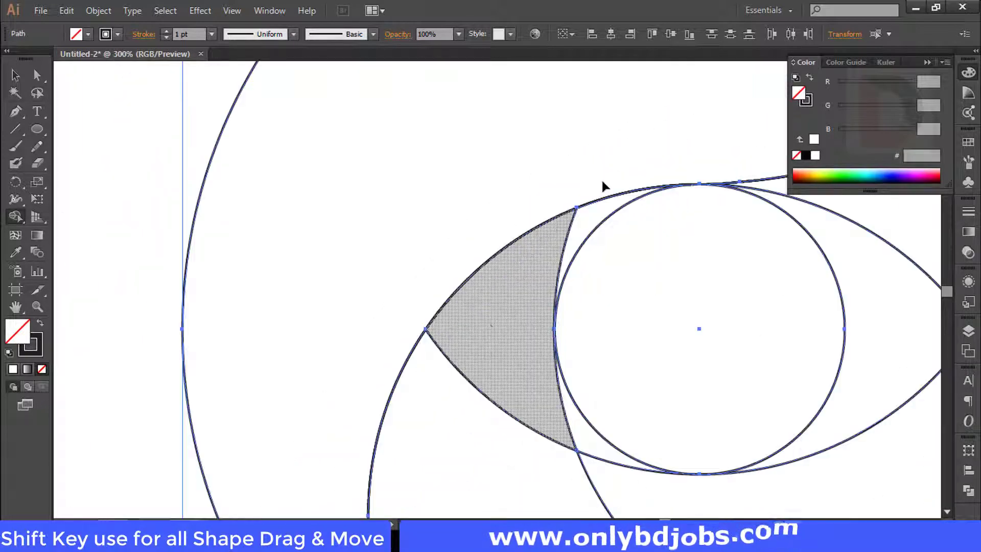
key("ctrl+minus")
key("ctrl+minus")
key("ctrl+minus")
key("ctrl+minus")
key("ctrl+minus")
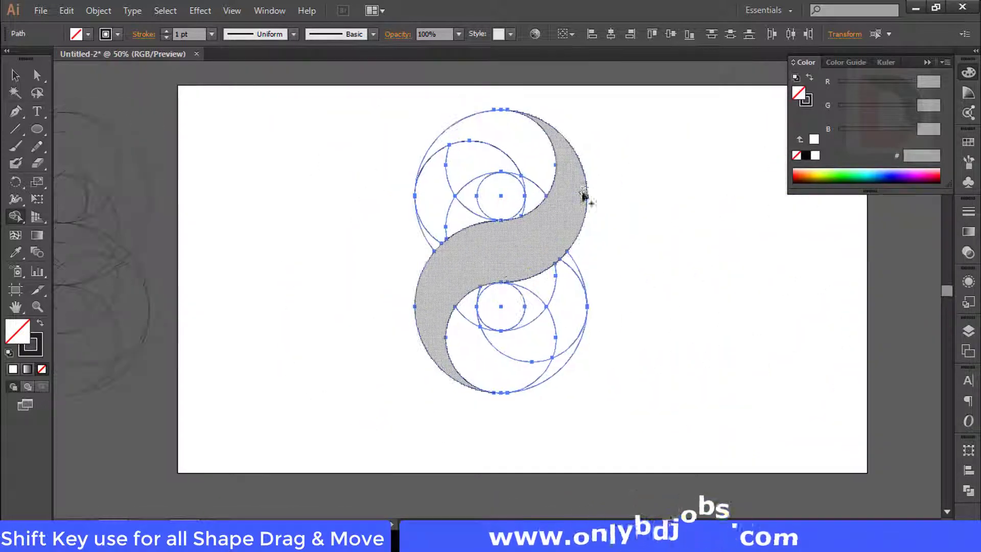
Step: Merge the regions around the upper small circle into a single crescent that reaches the S-shaped band
left_click(585, 197)
left_click_drag(463, 163, 438, 191)
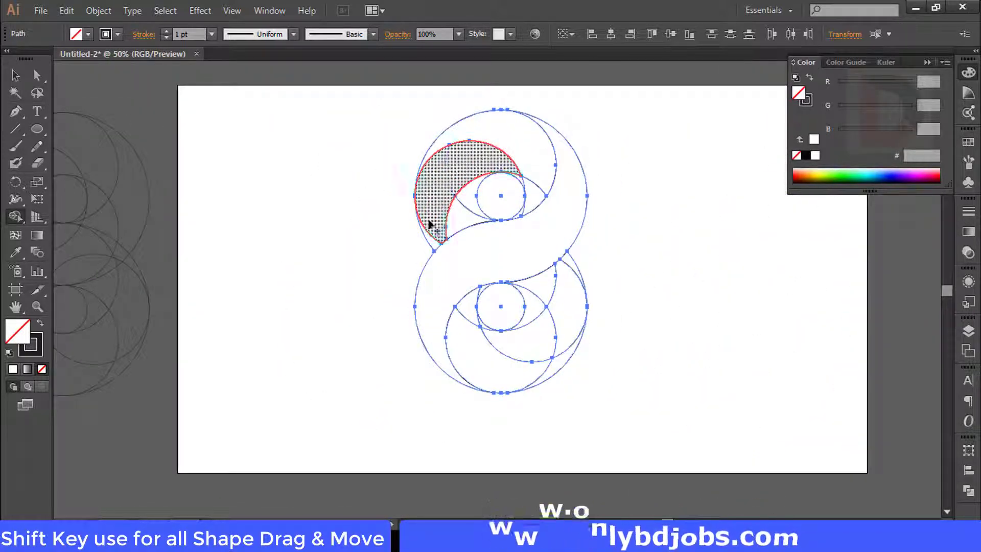
mouse_move(437, 242)
left_mouse_down()
mouse_move(470, 206)
mouse_move(465, 221)
mouse_move(550, 187)
mouse_move(535, 192)
mouse_move(527, 179)
mouse_move(528, 188)
mouse_move(540, 167)
mouse_move(521, 184)
left_mouse_up()
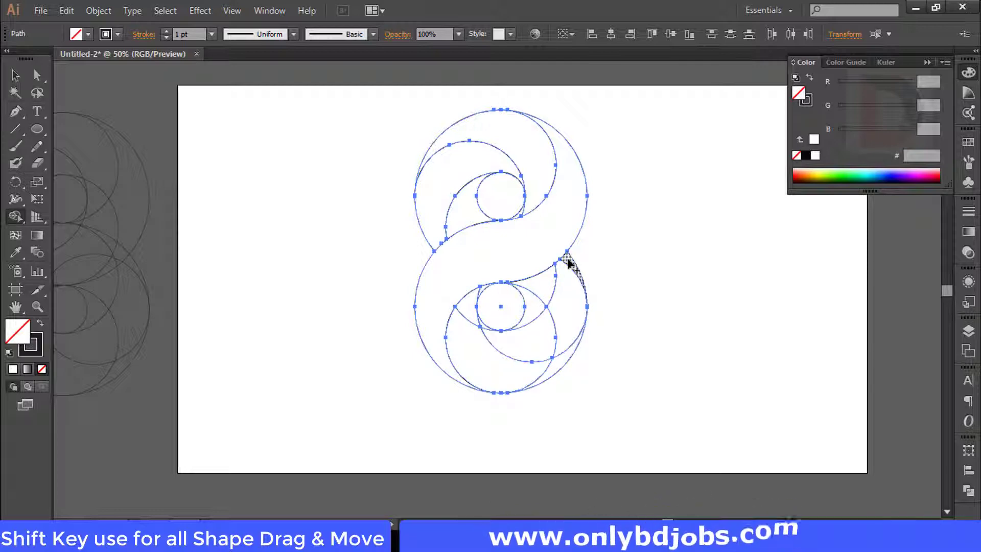
Step: Merge the regions around the lower small circle into a matching crescent and inner shapes, and deselect the artwork
left_click(570, 306)
left_click_drag(567, 330, 528, 335)
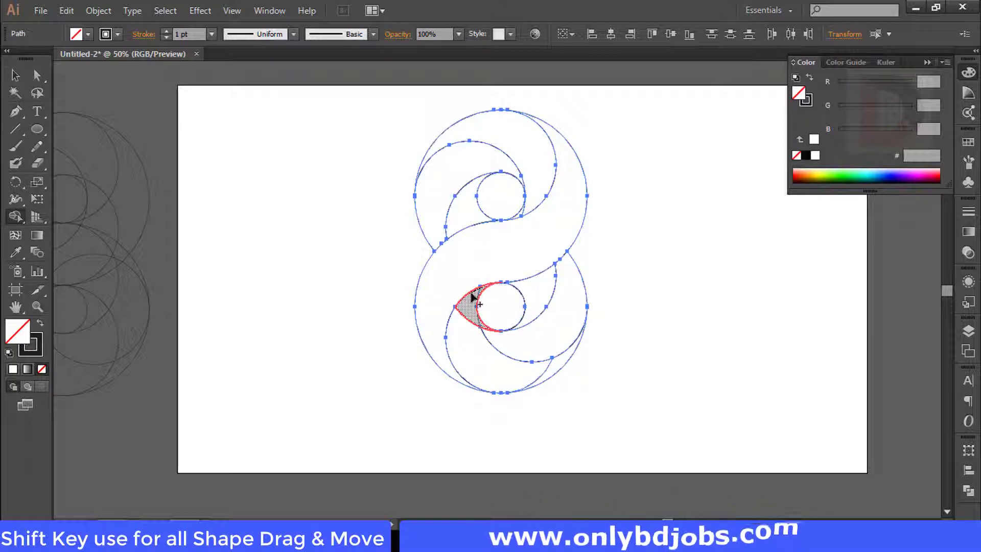
left_click(507, 336)
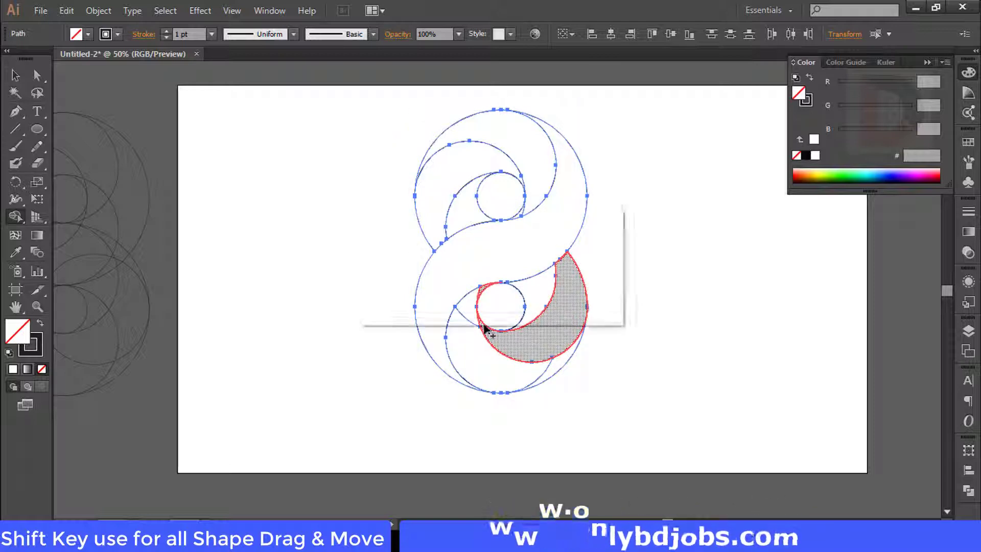
mouse_move(471, 343)
left_mouse_down()
mouse_move(558, 372)
mouse_move(543, 373)
mouse_move(554, 327)
left_mouse_up()
left_click(15, 77)
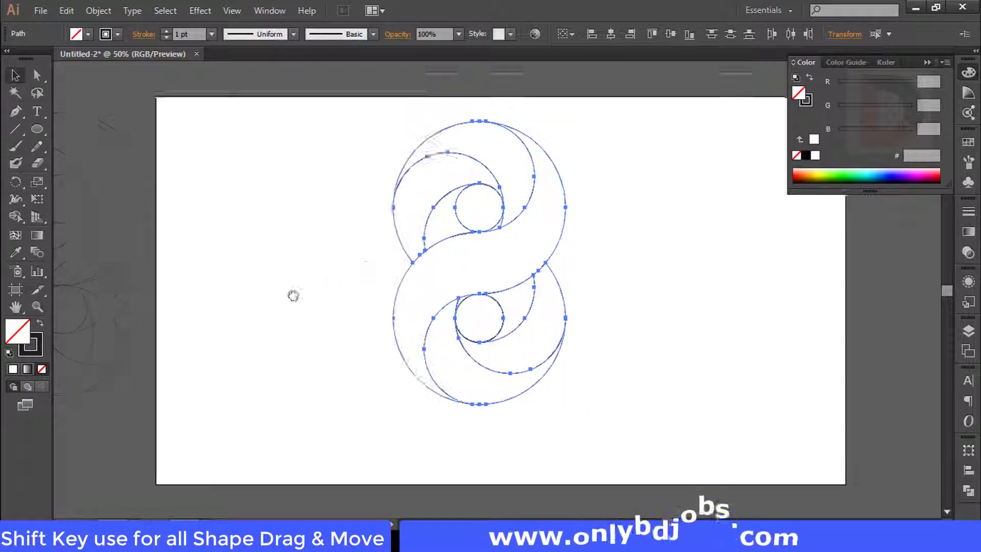
left_click(525, 258)
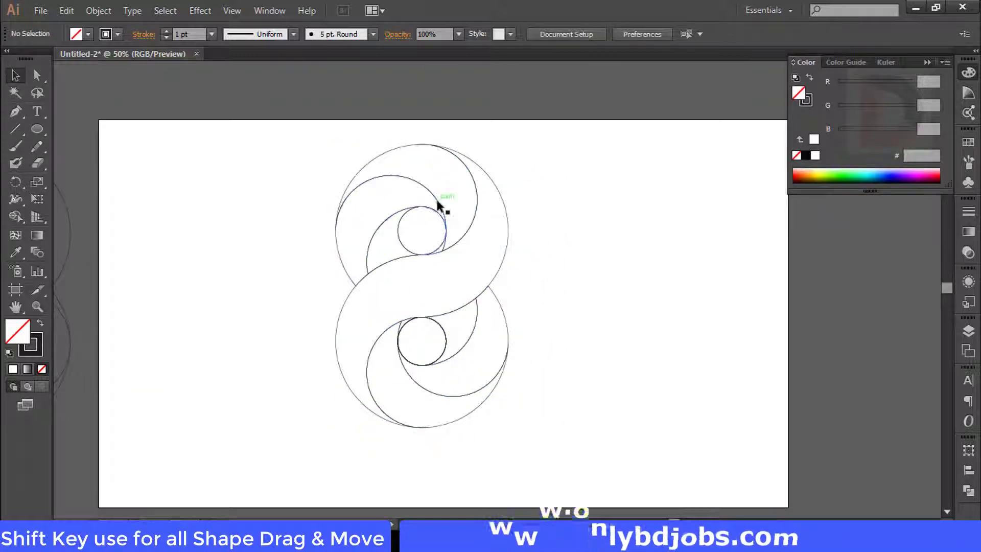
Step: Fill the upper crescent with the CMYK Cyan swatch, make the swatch global and rename it RGB Cyan
left_click(420, 189)
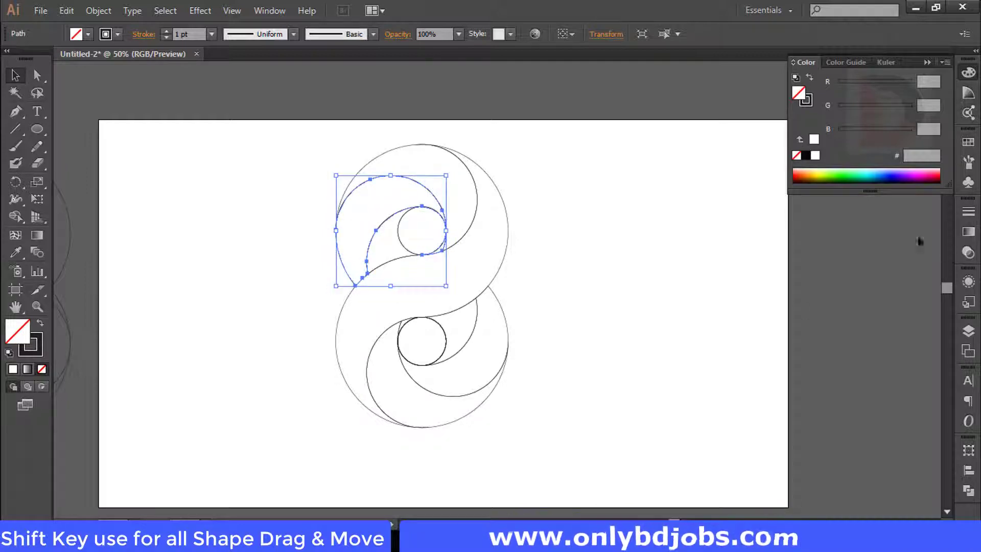
left_click(963, 143)
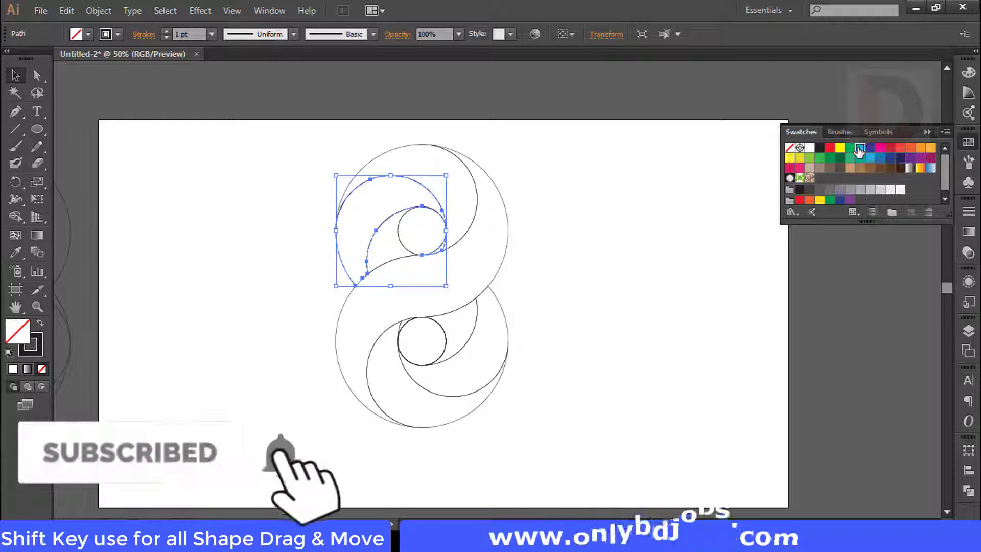
double_click(858, 152)
left_click(690, 228)
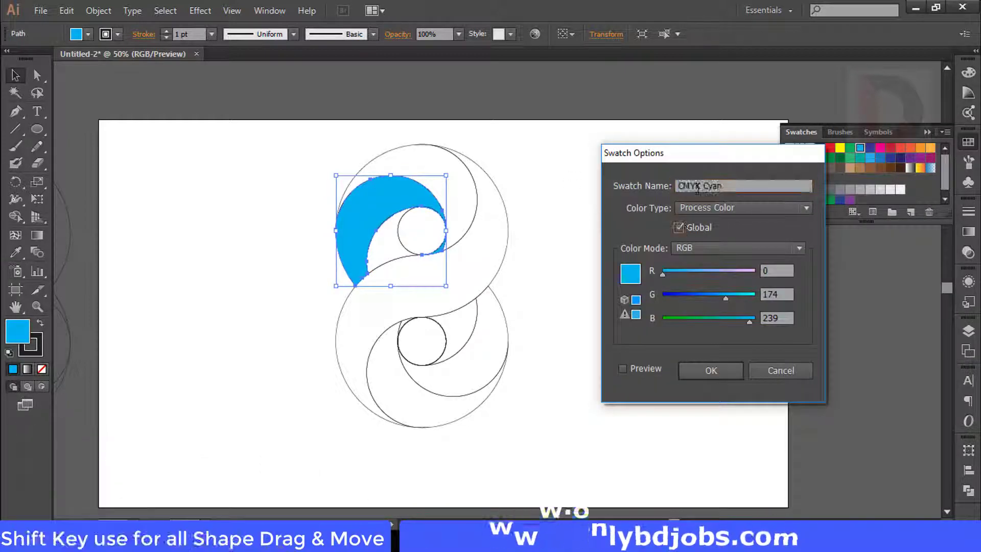
left_click_drag(699, 186, 654, 189)
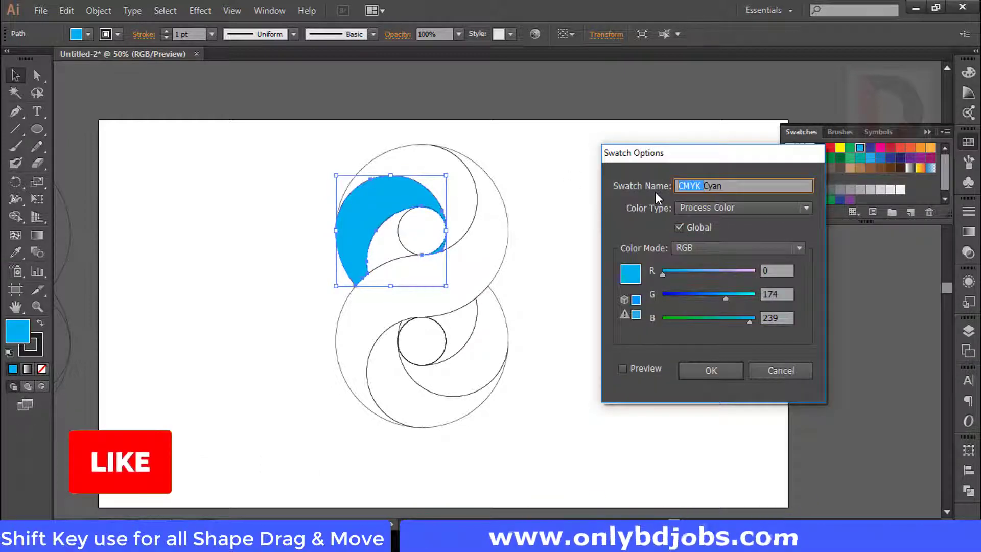
type("RGB")
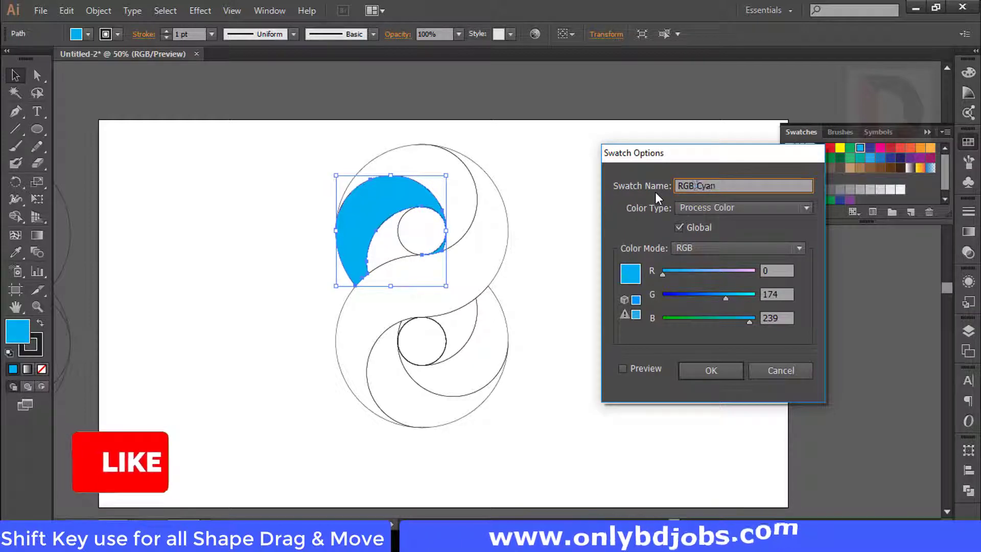
Step: Set the RGB Cyan swatch to R 0, G 255, B 255, preview it and apply the change
left_click_drag(750, 325, 757, 297)
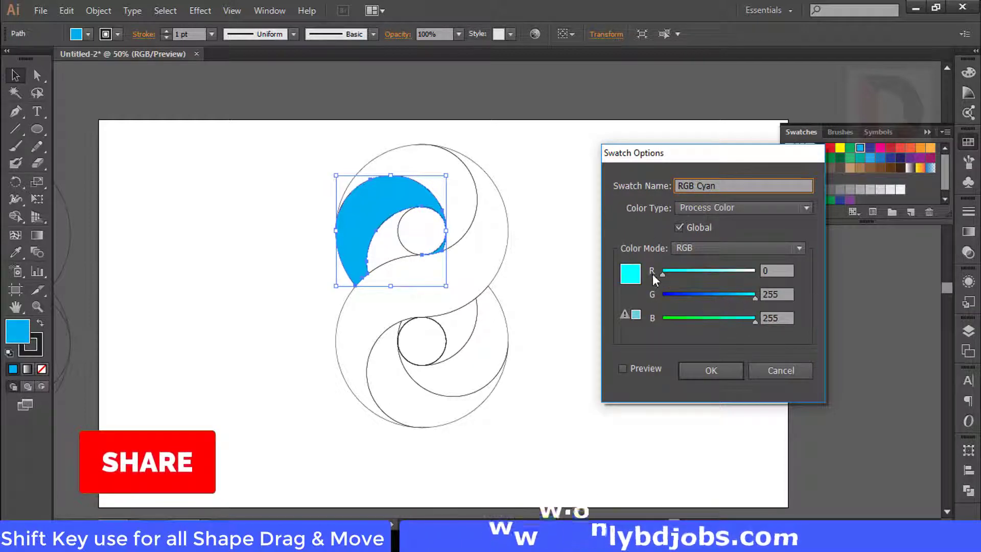
left_click(641, 371)
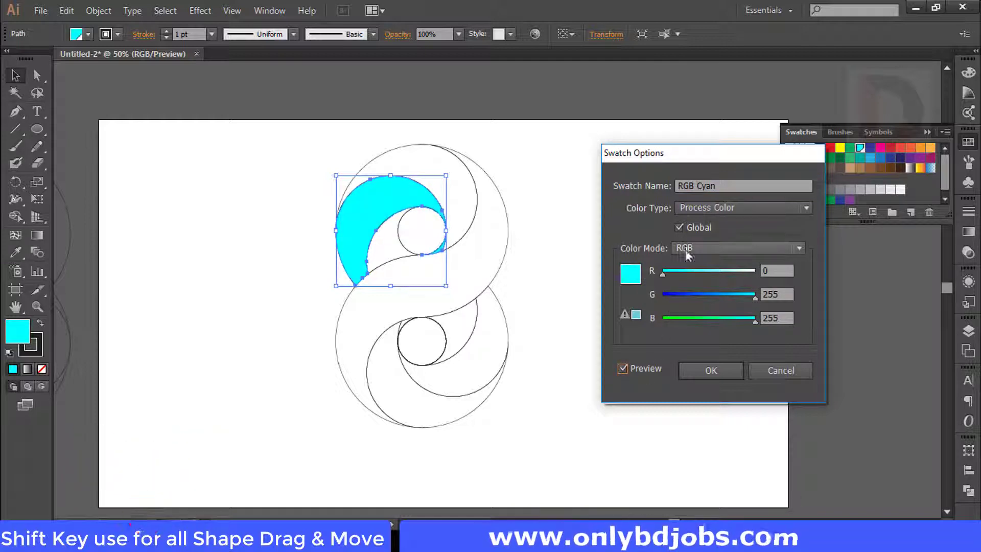
left_click(722, 380)
Step: Fill the upper crescent with the CMYK Blue swatch and set the swatch to R 0, G 0, B 255
double_click(870, 148)
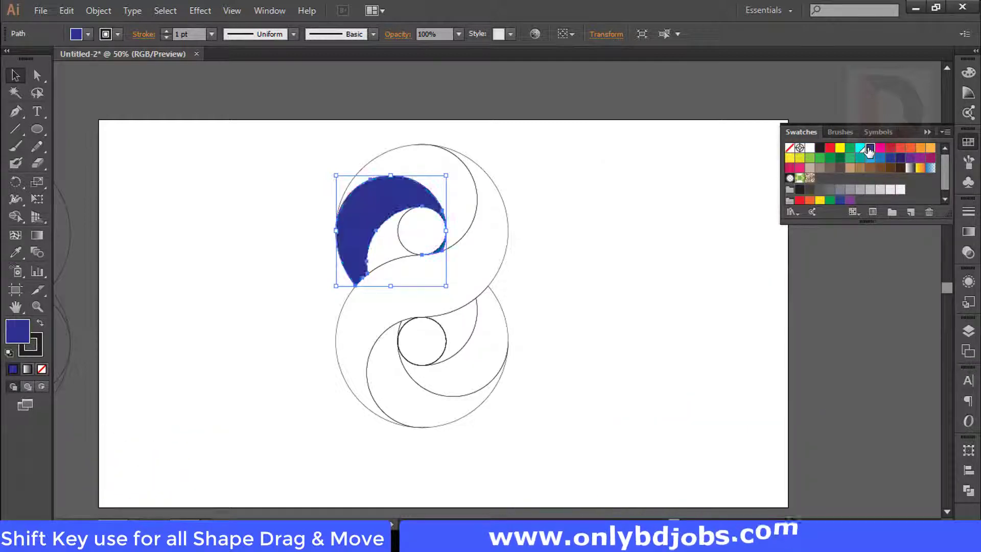
left_click_drag(679, 275, 633, 294)
left_click_drag(717, 321, 867, 309)
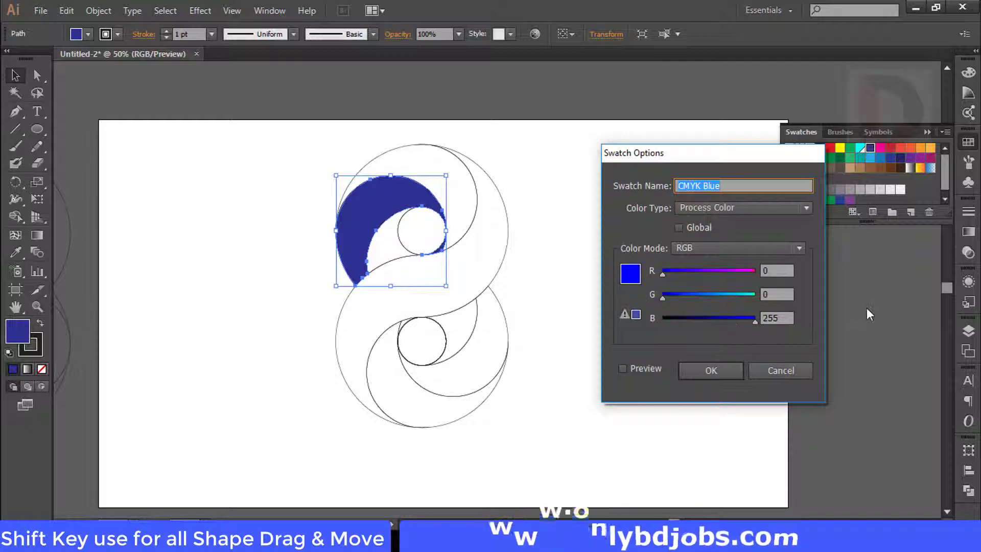
Step: Make the CMYK Blue swatch global, rename it RGB Blue, preview it on the crescent and apply the change
left_click(684, 227)
left_click_drag(702, 190, 675, 186)
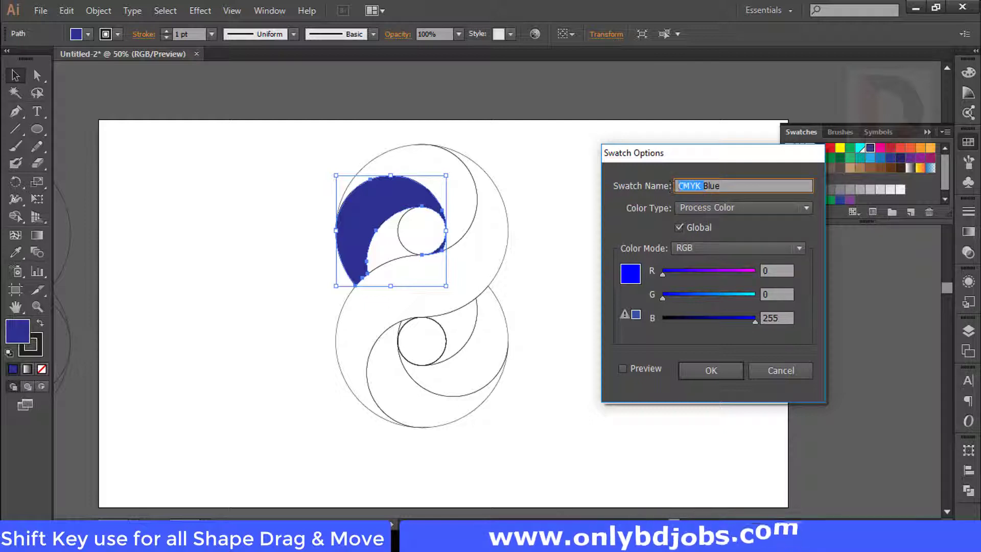
type("RGB")
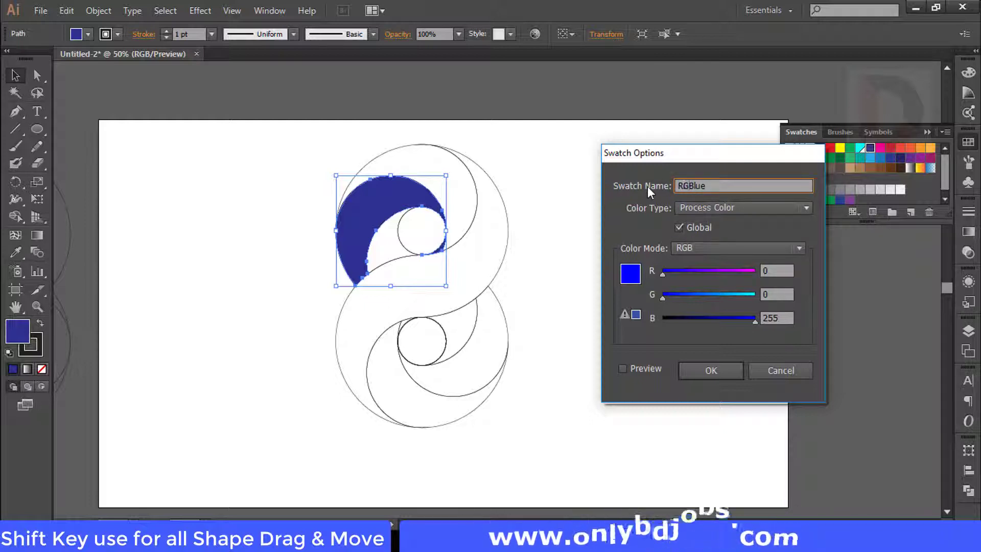
left_click(623, 368)
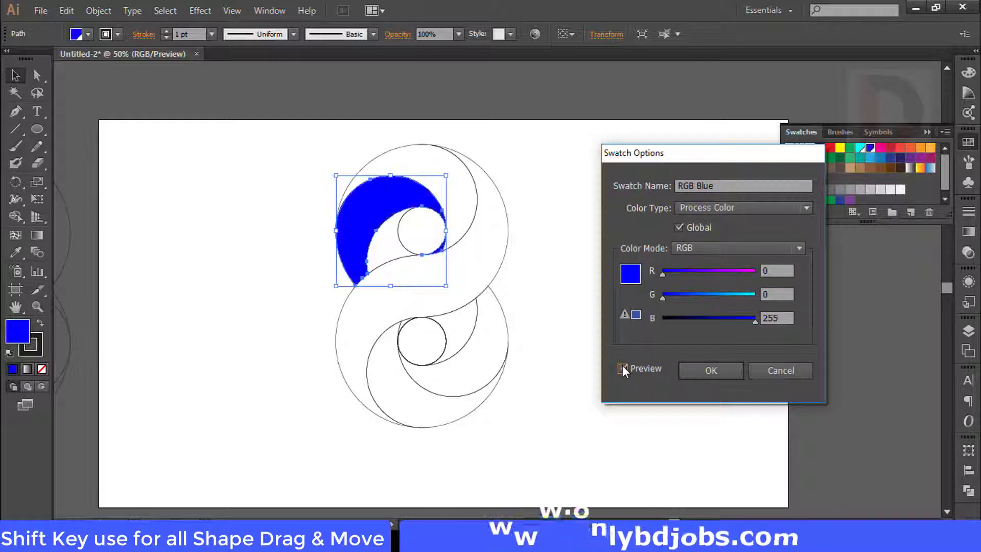
left_click(622, 367)
left_click(710, 370)
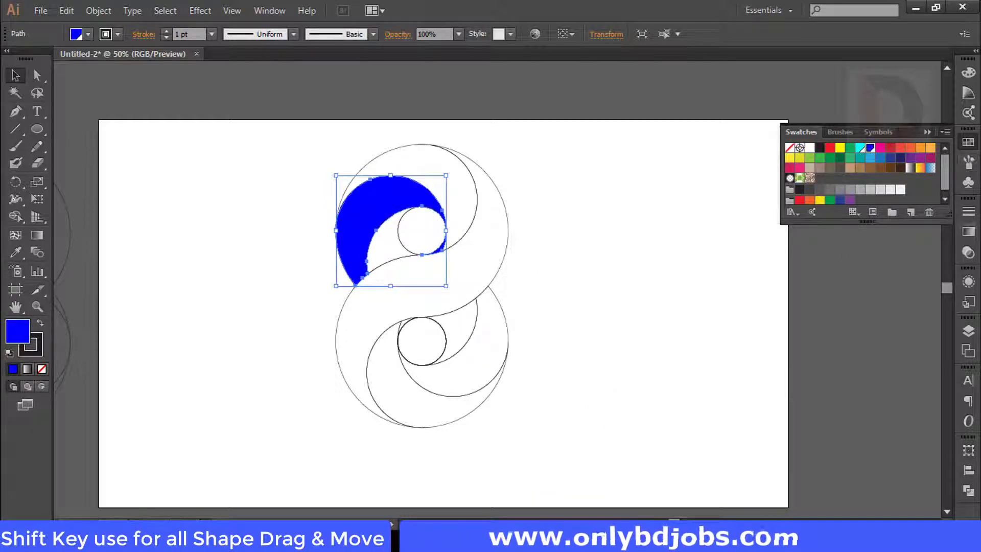
Step: Fill the upper crescent with a radial gradient running from the RGB Cyan swatch to the RGB Blue swatch
left_click(969, 233)
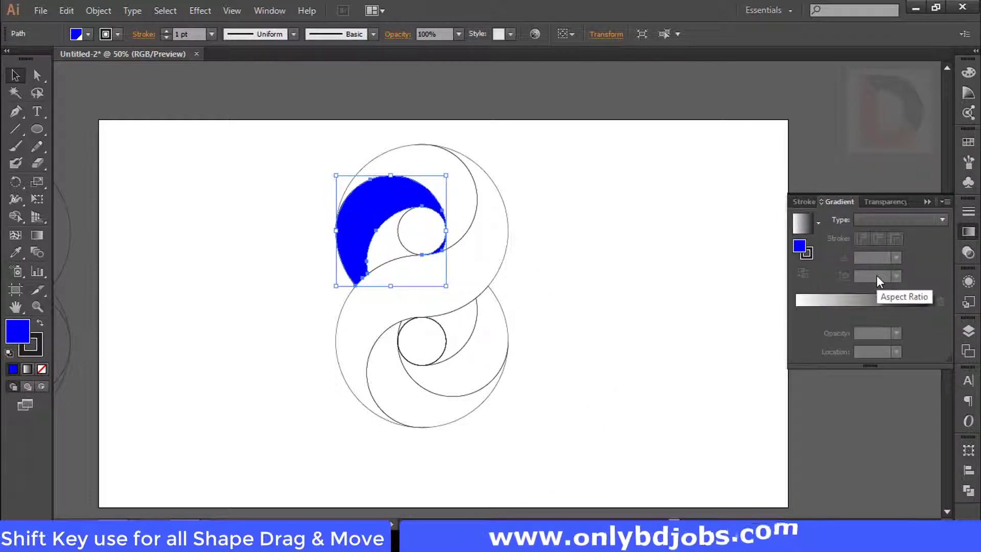
left_click(837, 311)
left_click(796, 313)
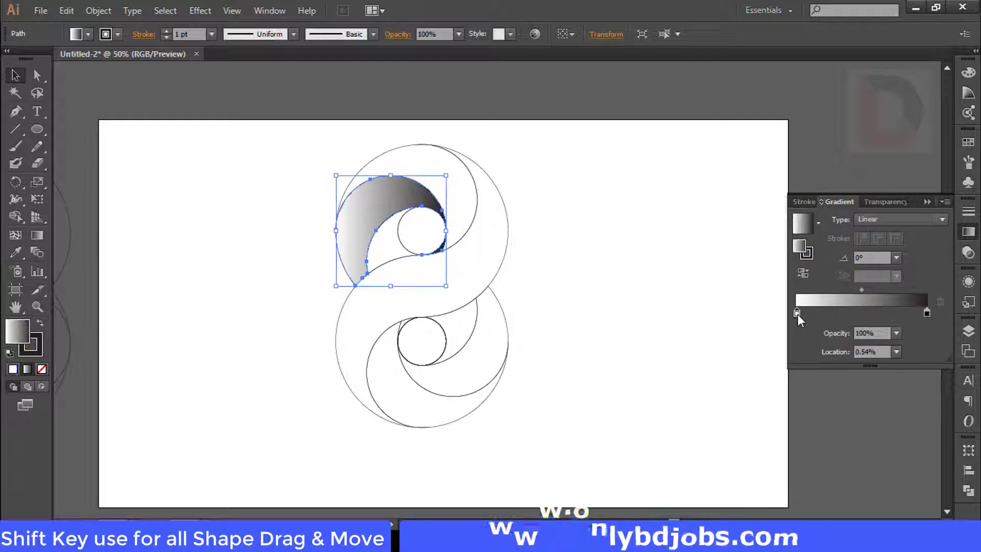
double_click(796, 313)
left_click(810, 356)
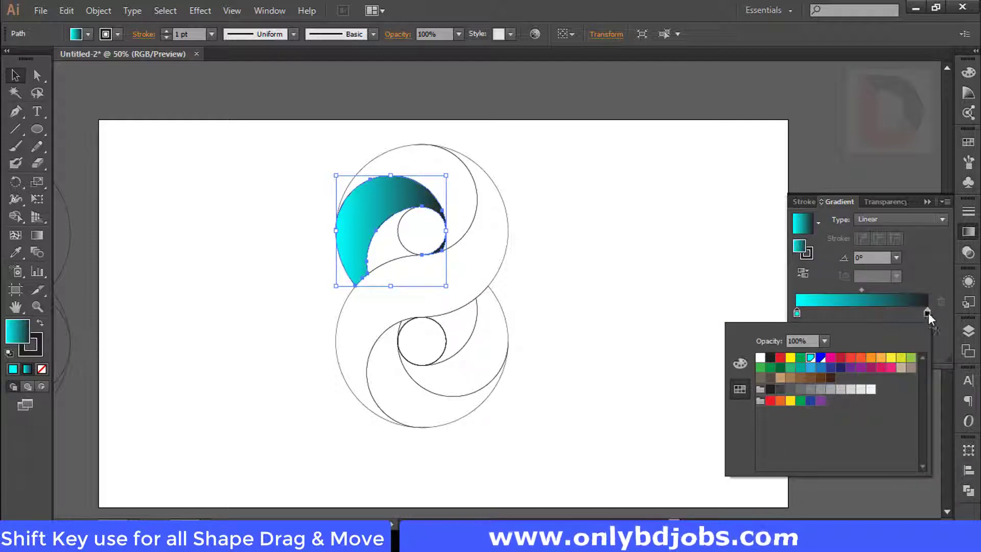
left_click(926, 313)
double_click(926, 313)
left_click(820, 357)
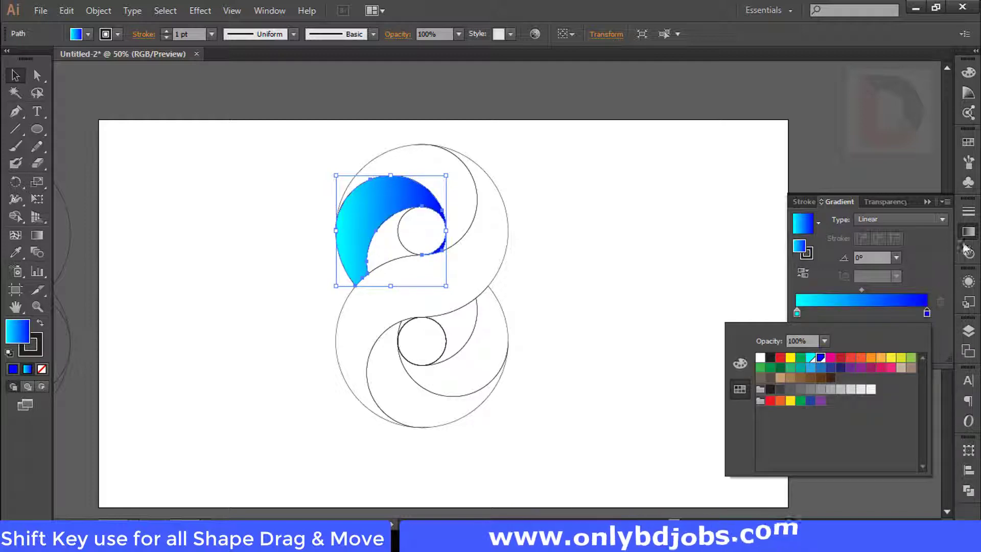
left_click(877, 223)
left_click(877, 239)
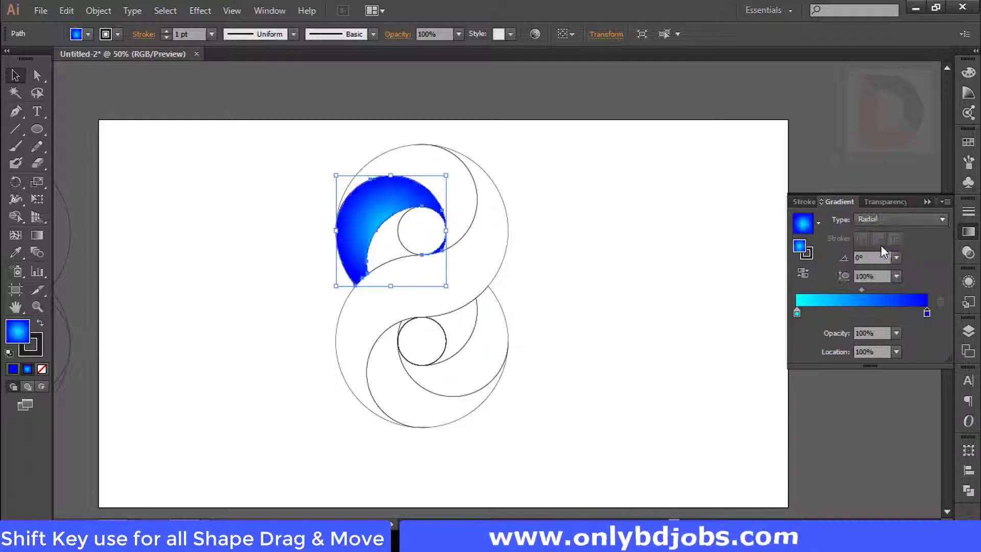
Step: Copy the upper crescent's cyan-to-blue radial gradient to all the logo shapes with the Eyedropper, and deselect the artwork
left_click(536, 278)
key("ctrl+a")
left_click_drag(570, 448, 253, 122)
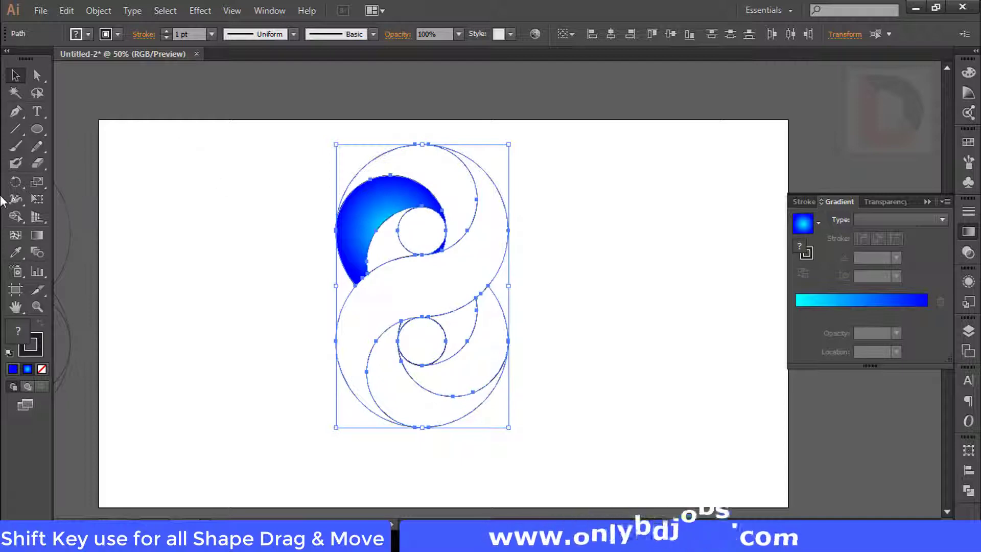
left_click(15, 251)
left_click(372, 199)
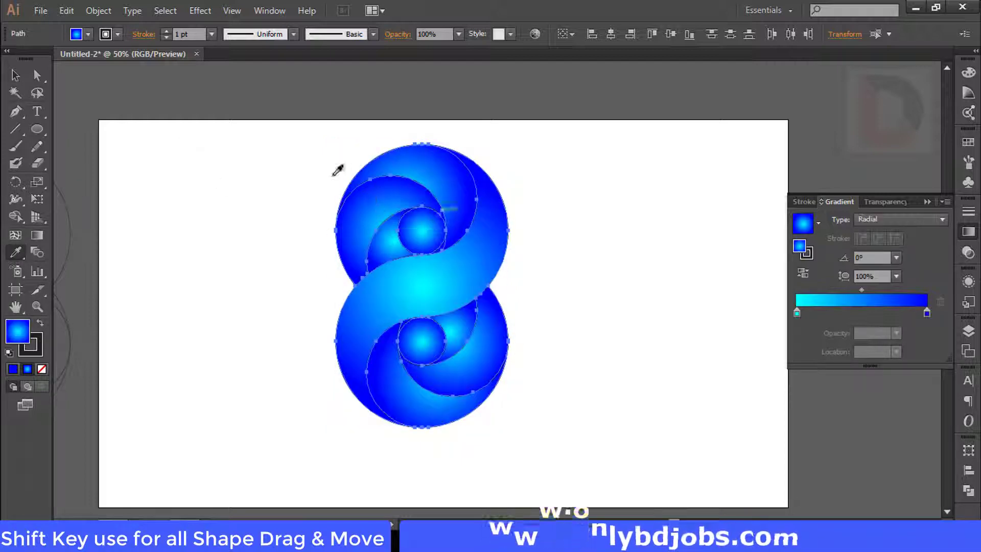
left_click(15, 75)
left_click(534, 263)
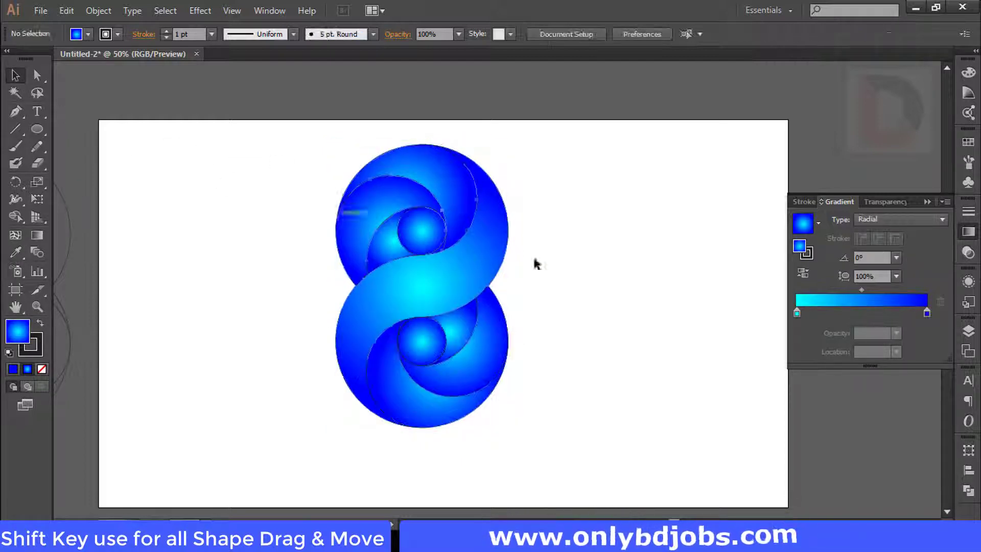
Step: Fill the two small inner circles with white and deselect them
left_click(428, 239)
left_click(414, 347, "shift")
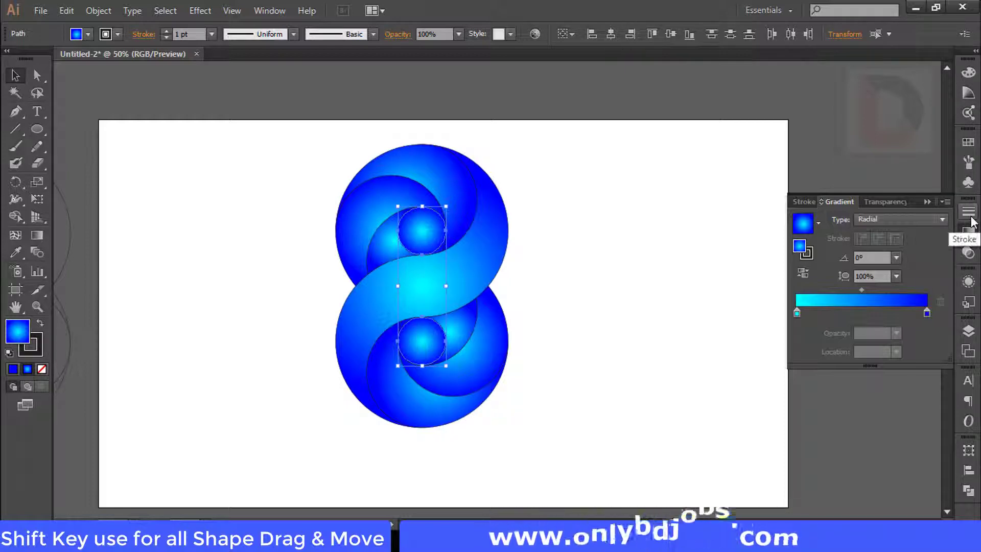
left_click(968, 72)
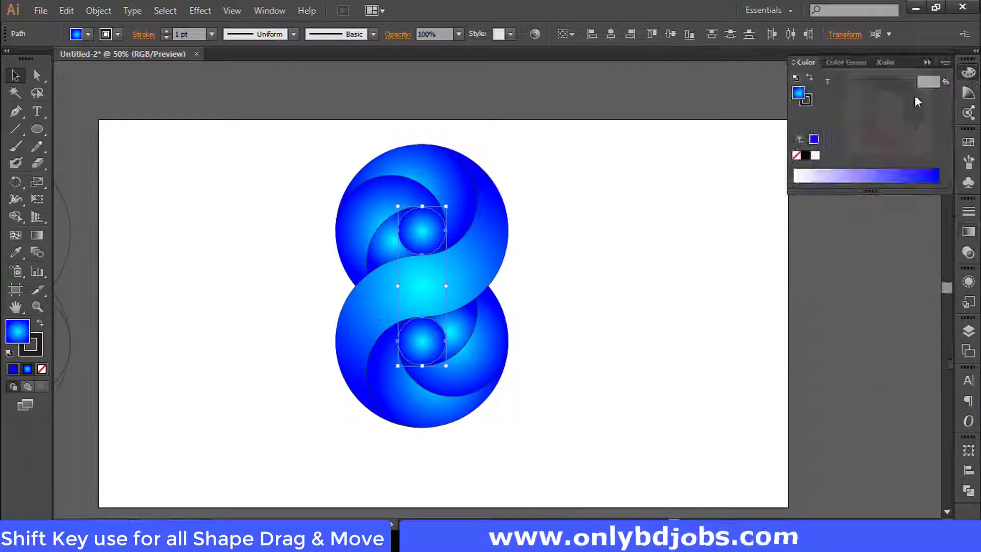
left_click(815, 156)
left_click(666, 231)
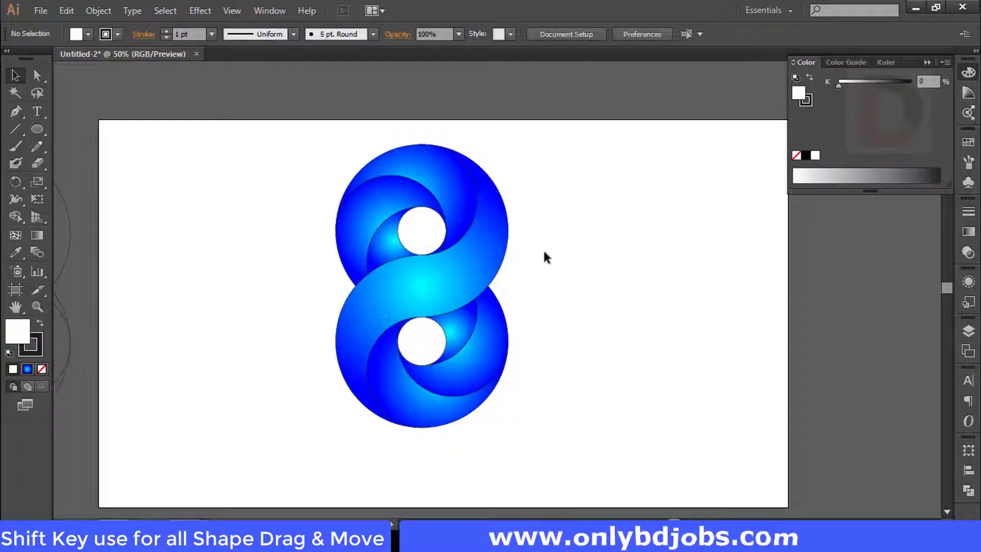
Step: Remove the stroke from all the logo shapes and deselect the artwork
left_click_drag(514, 135, 362, 462)
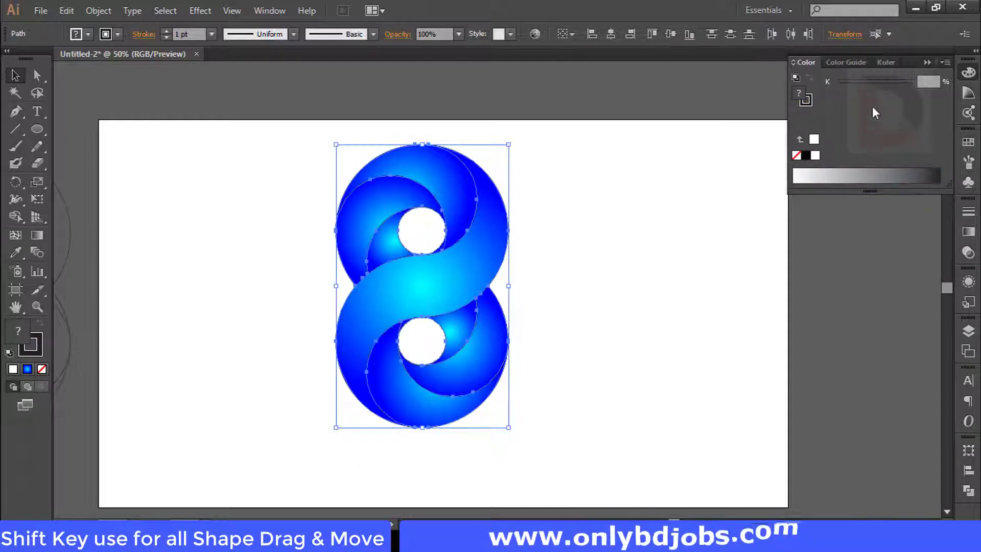
left_click(817, 176, "shift")
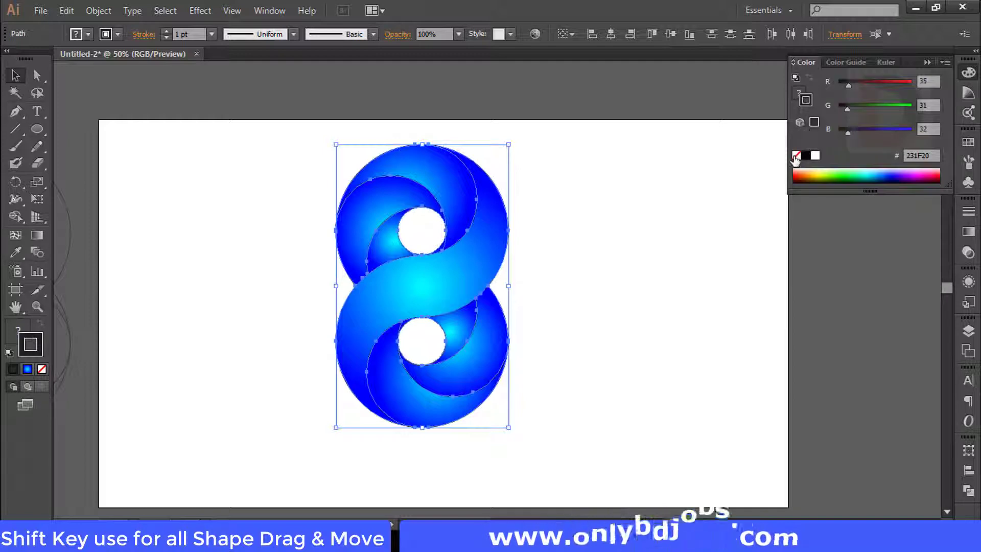
left_click(557, 333)
scroll(562, 324, "up", 1)
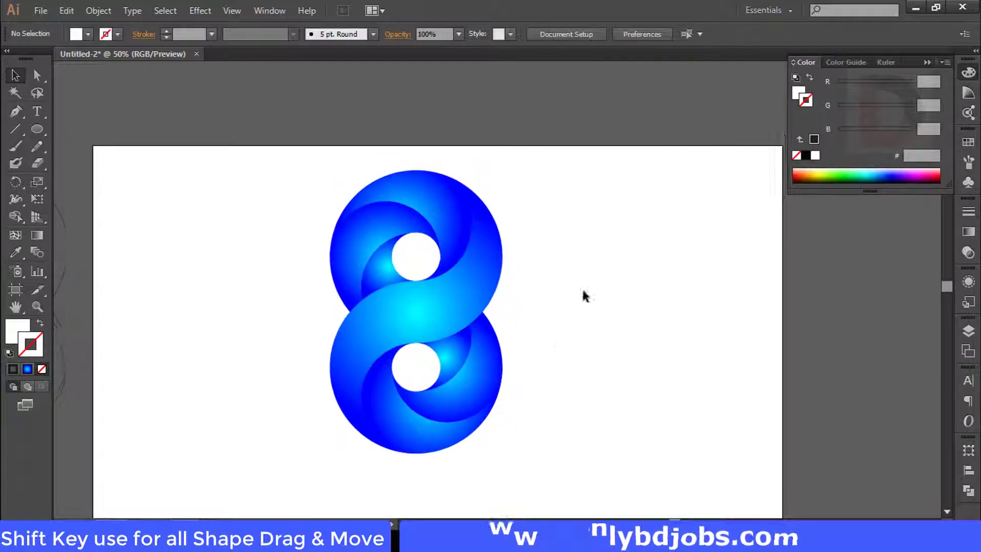
Step: Select all the shapes of the figure-eight logo together
left_click(436, 299)
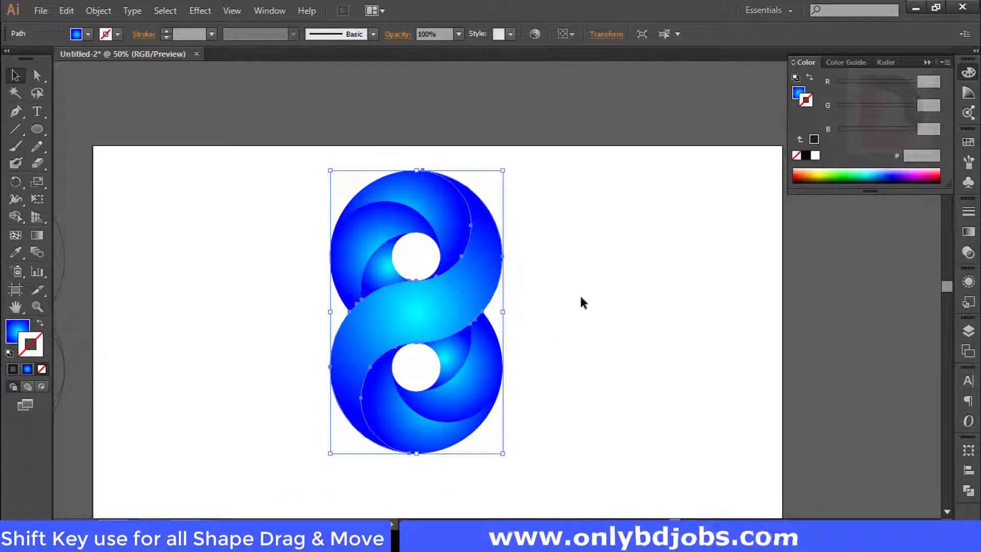
left_click(588, 399)
left_click_drag(560, 435, 335, 185)
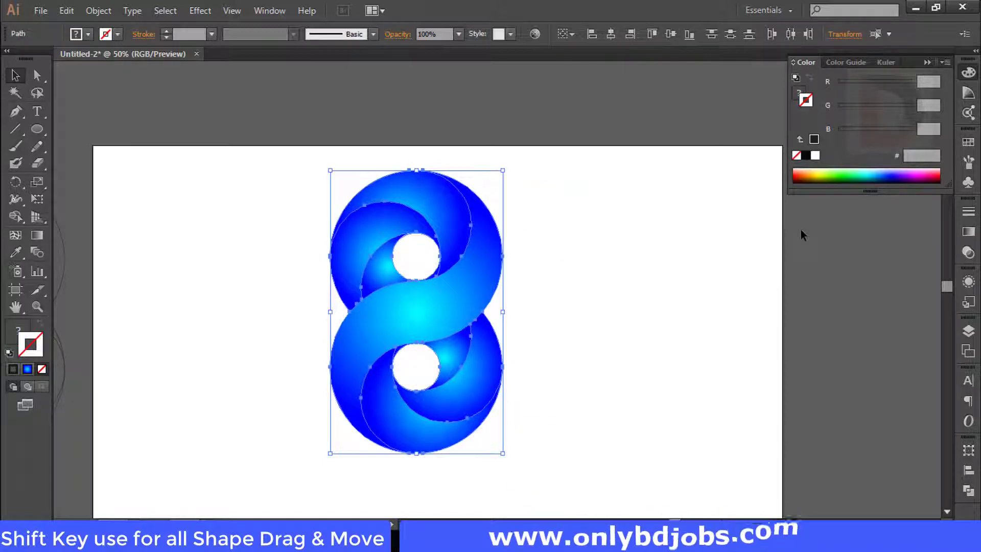